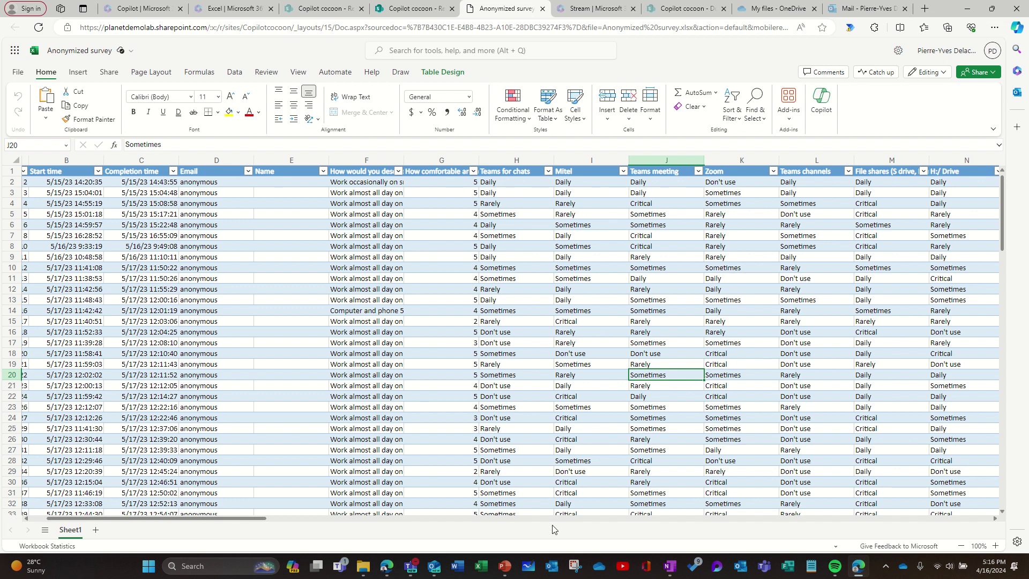
# Step: Widen columns U and Z so their full survey answers are visible
pyautogui.moveTo(264, 523); pyautogui.dragTo(400, 528)
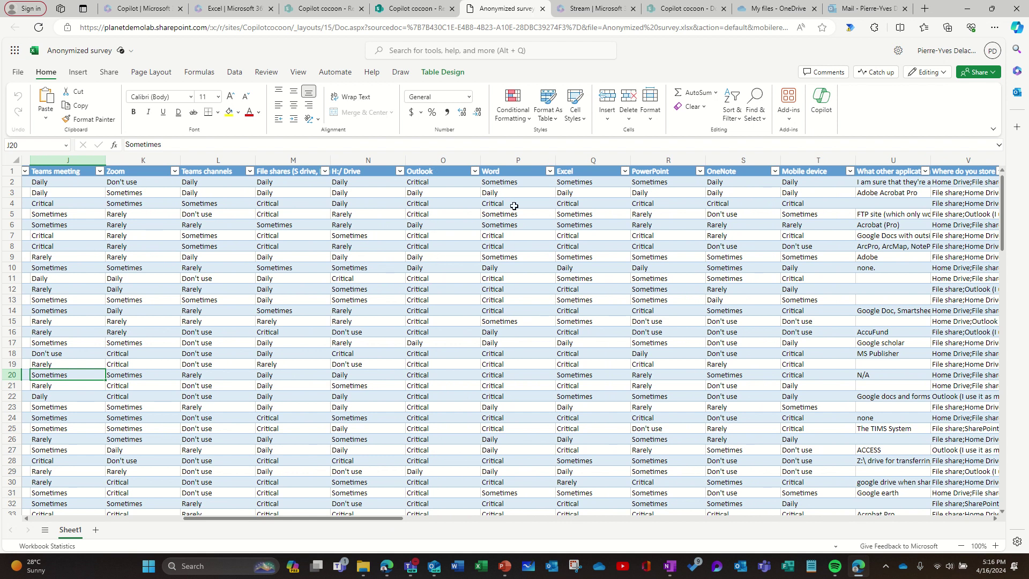
pyautogui.moveTo(294, 523); pyautogui.dragTo(398, 519)
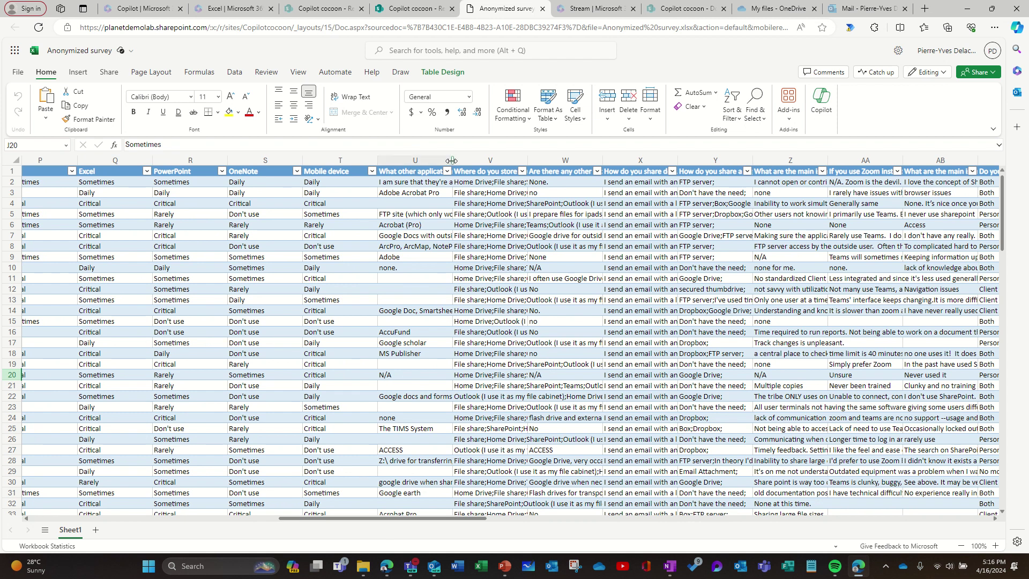
pyautogui.moveTo(453, 161); pyautogui.dragTo(510, 161)
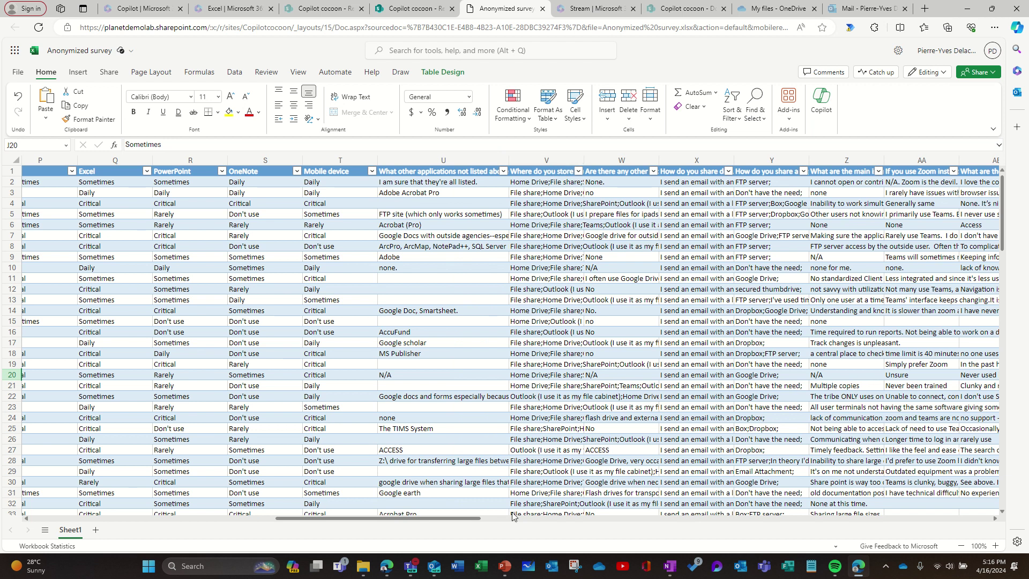
pyautogui.moveTo(449, 521); pyautogui.dragTo(537, 530)
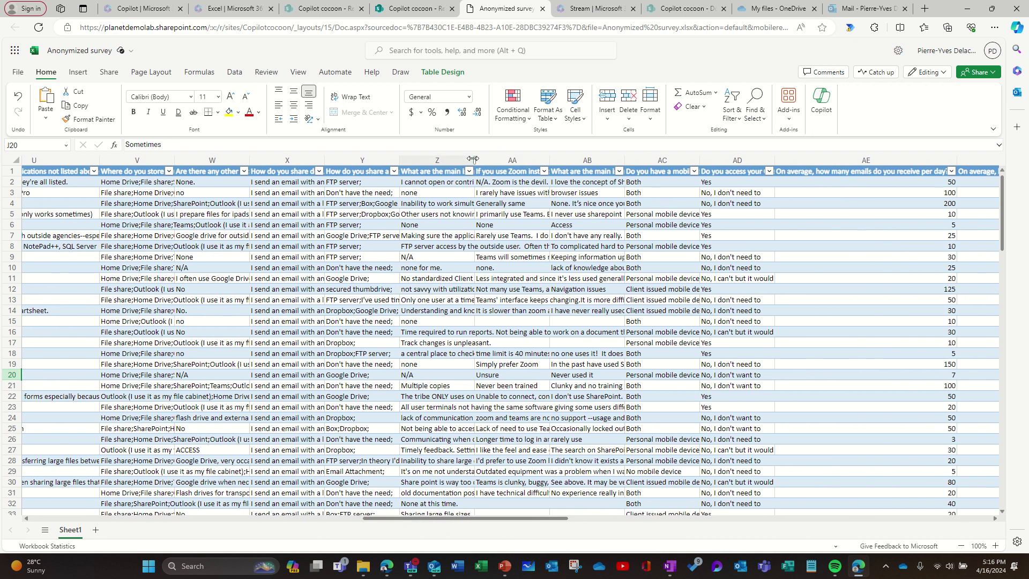
pyautogui.click(438, 160)
pyautogui.moveTo(475, 161); pyautogui.dragTo(561, 161)
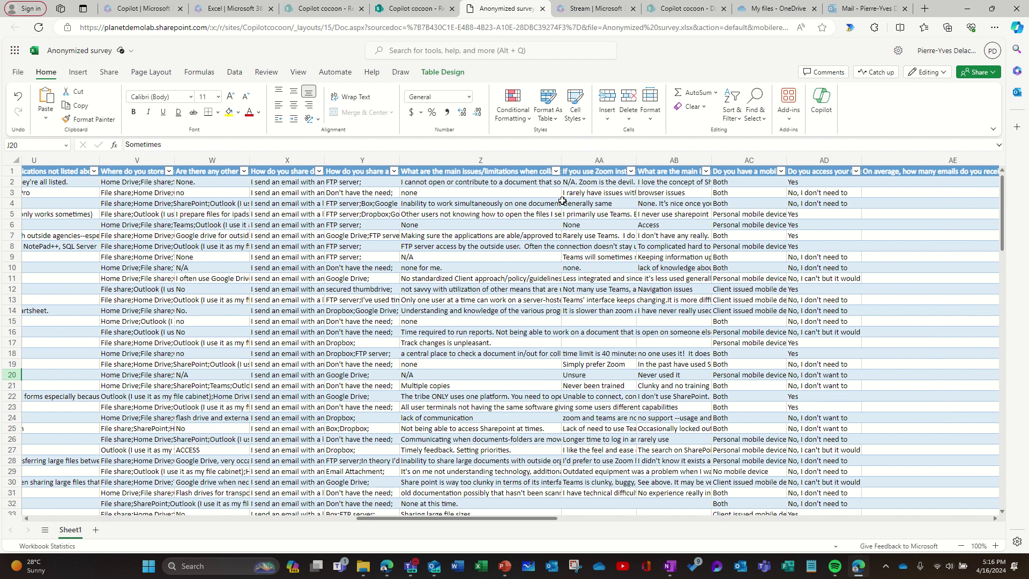
pyautogui.moveTo(523, 520); pyautogui.dragTo(610, 518)
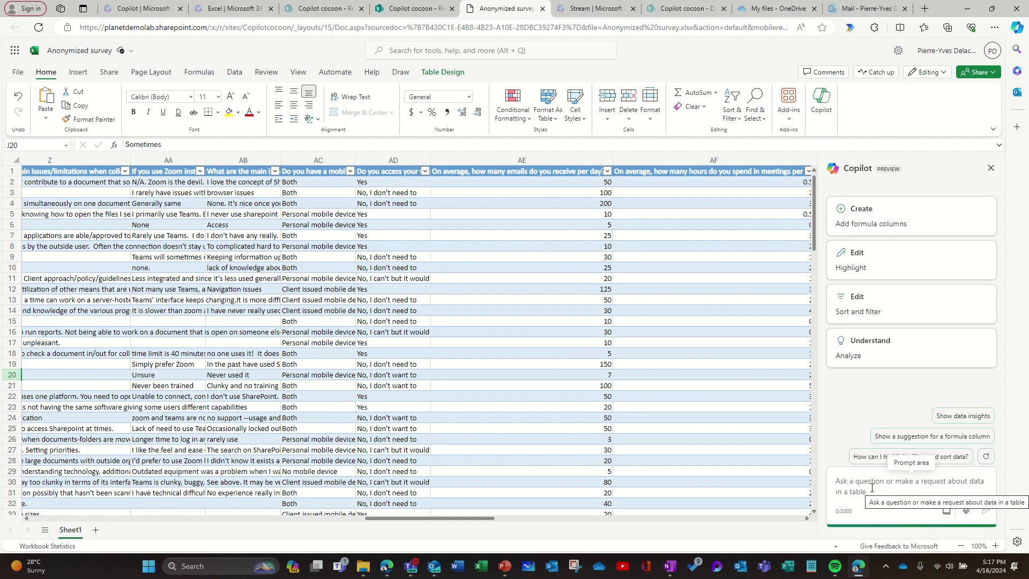
# Step: Enter 'What can you tell me about this file?' in the Copilot prompt
pyautogui.write('W')
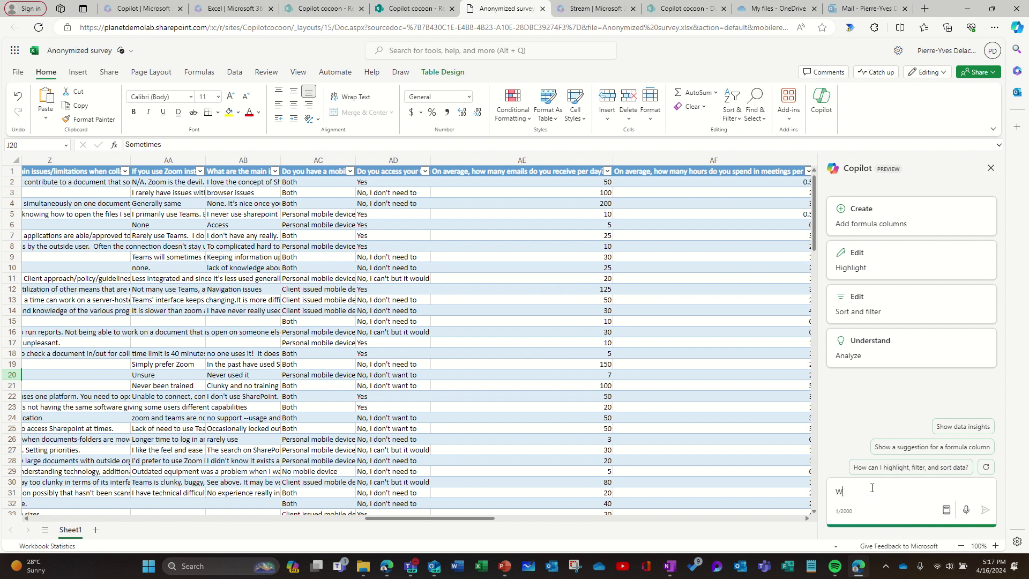
pyautogui.write('hat can y')
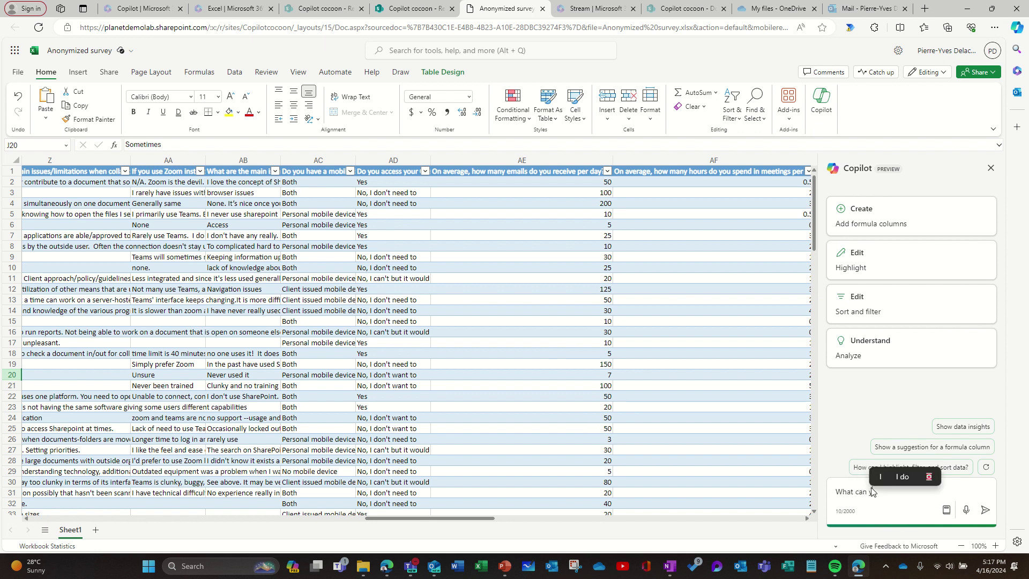
pyautogui.write('ou tell ')
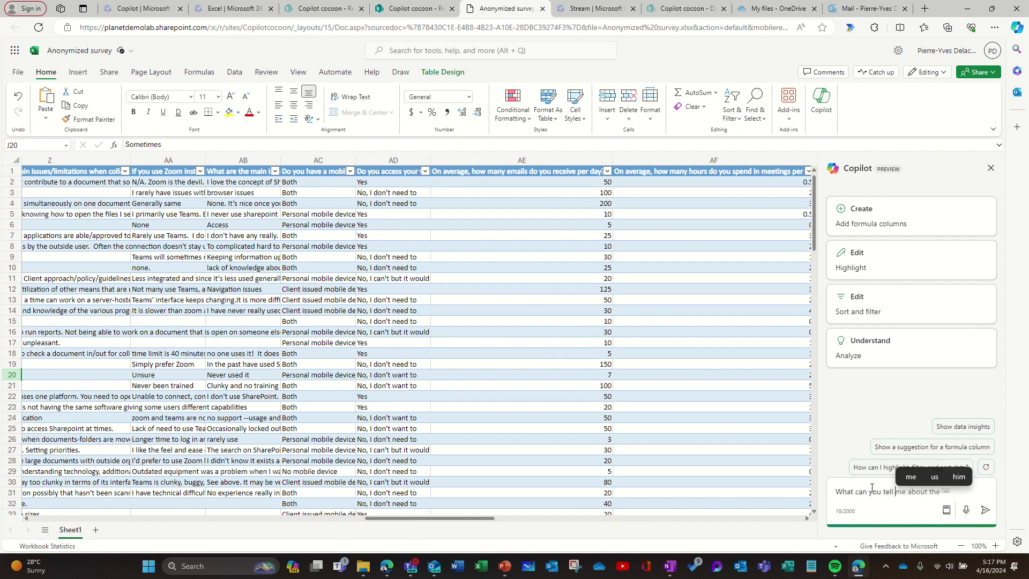
pyautogui.write('me about')
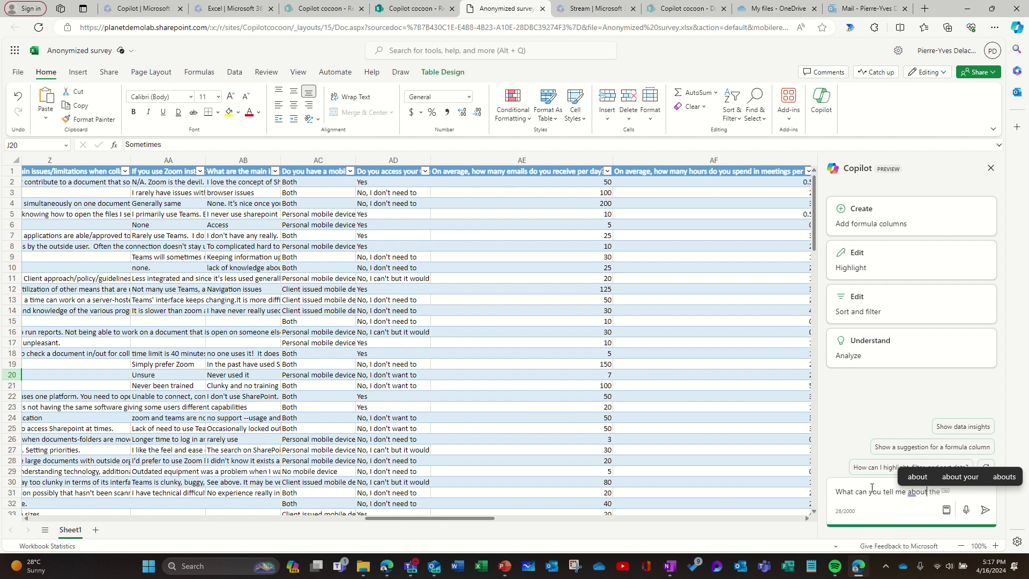
pyautogui.write(' this file')
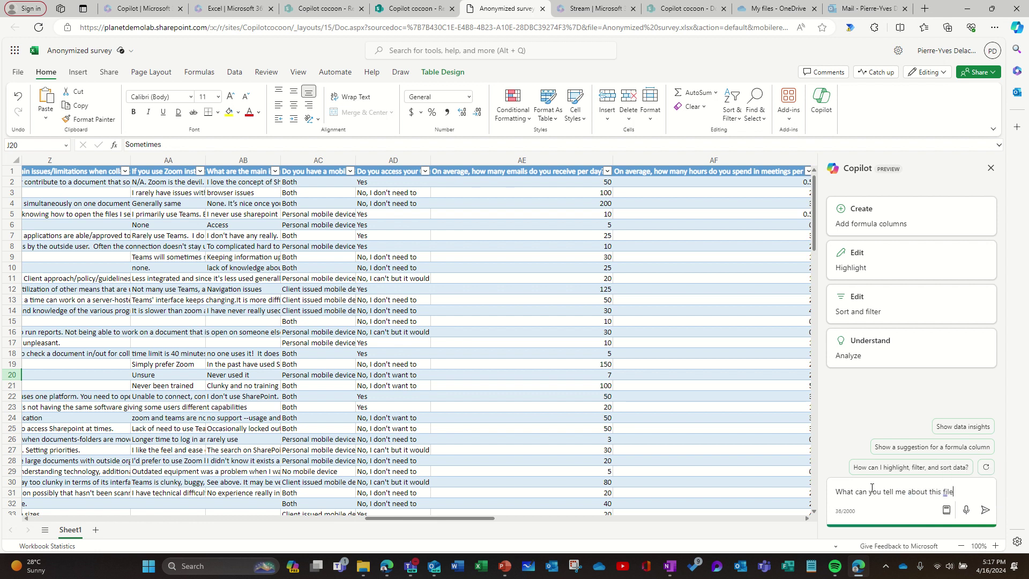
pyautogui.write('?')
# Step: Send the question and get Copilot's summary of Table1 (136 rows, 53 columns)
pyautogui.press('Return')
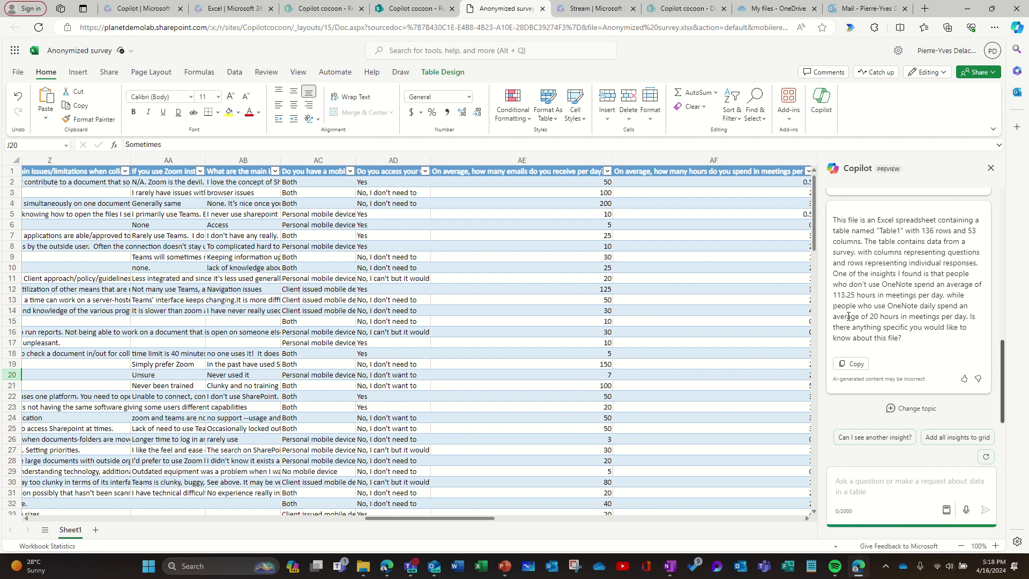
# Step: Write 'What is the average number of email people receive per day?' in the Copilot prompt
pyautogui.click(870, 490)
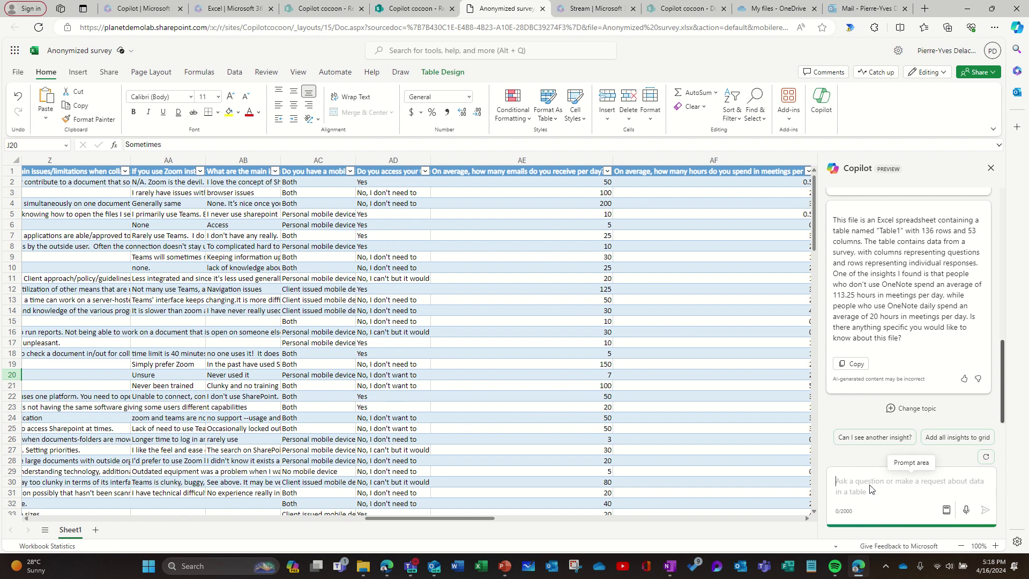
pyautogui.write('What i')
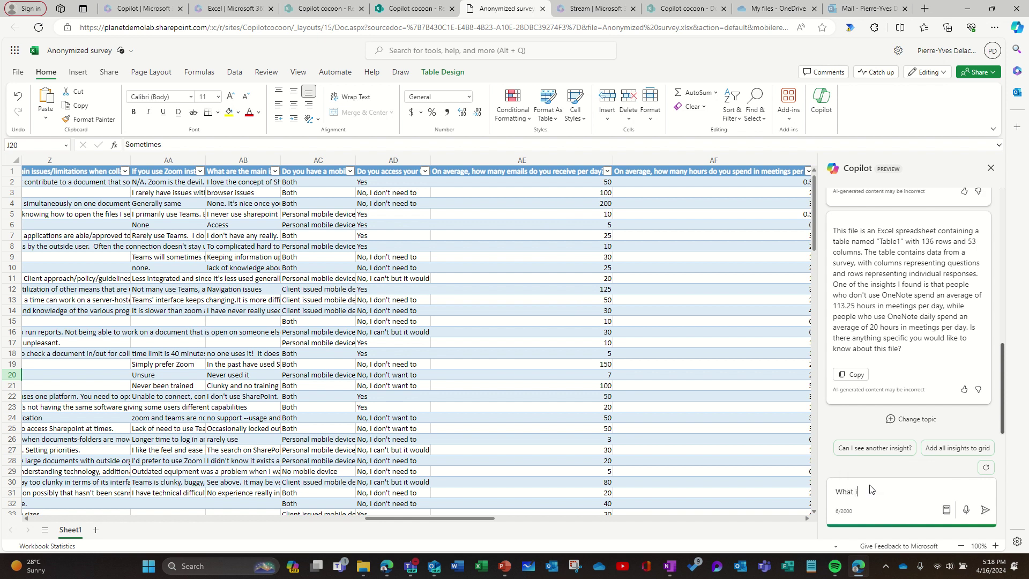
pyautogui.write('s the average')
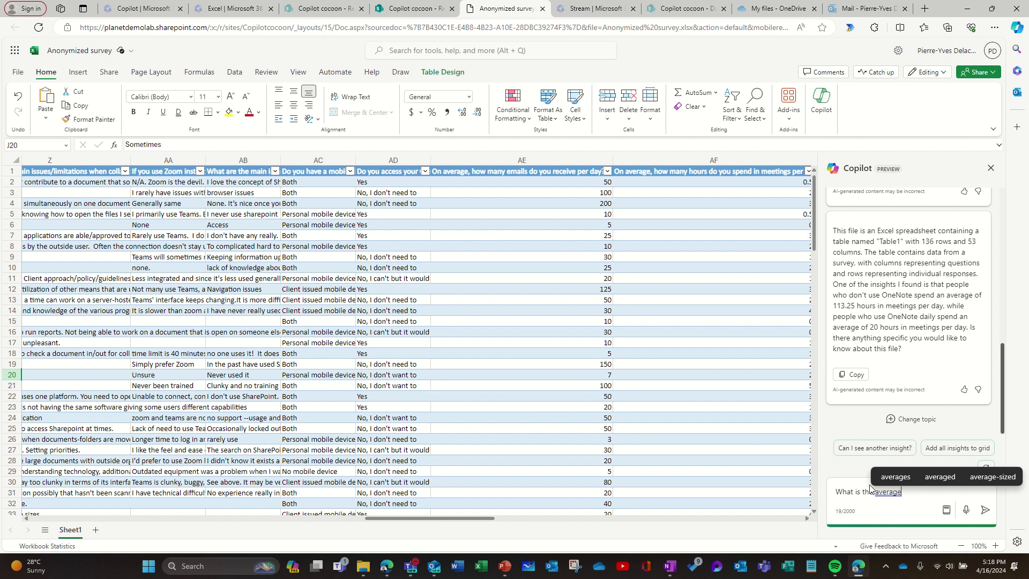
pyautogui.write(' num')
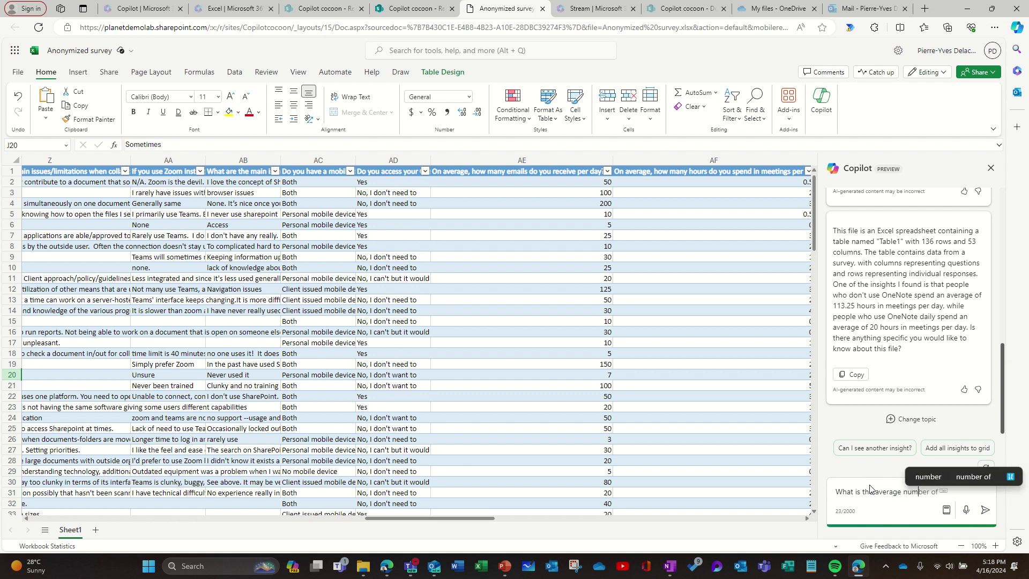
pyautogui.write('ber of email')
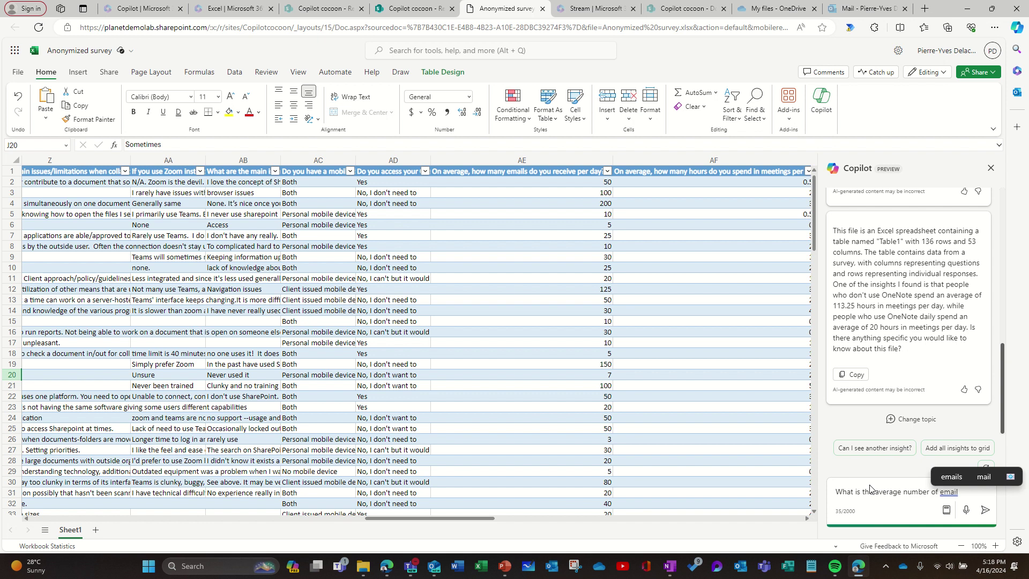
pyautogui.write(' peo')
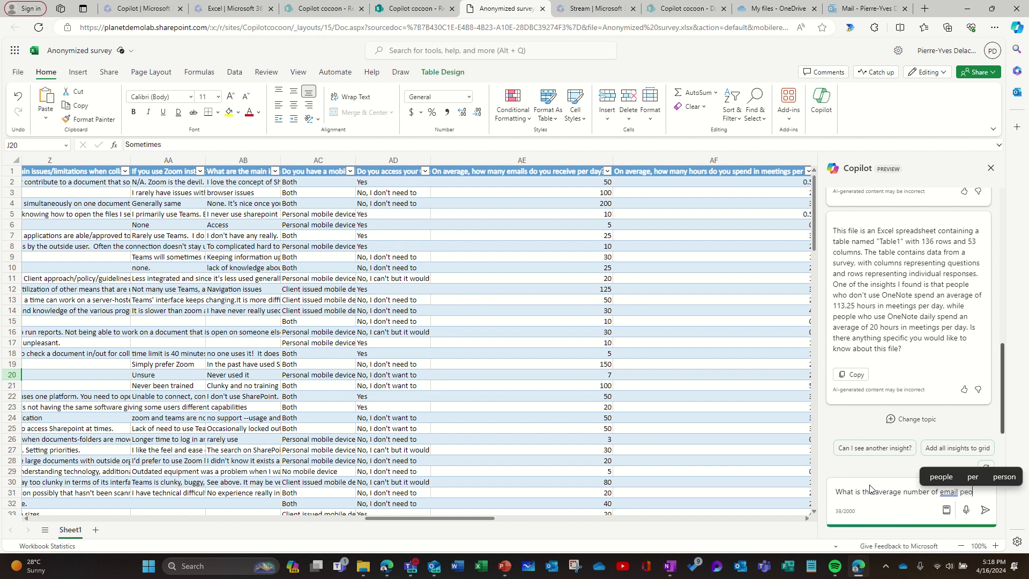
pyautogui.write('ple receive ')
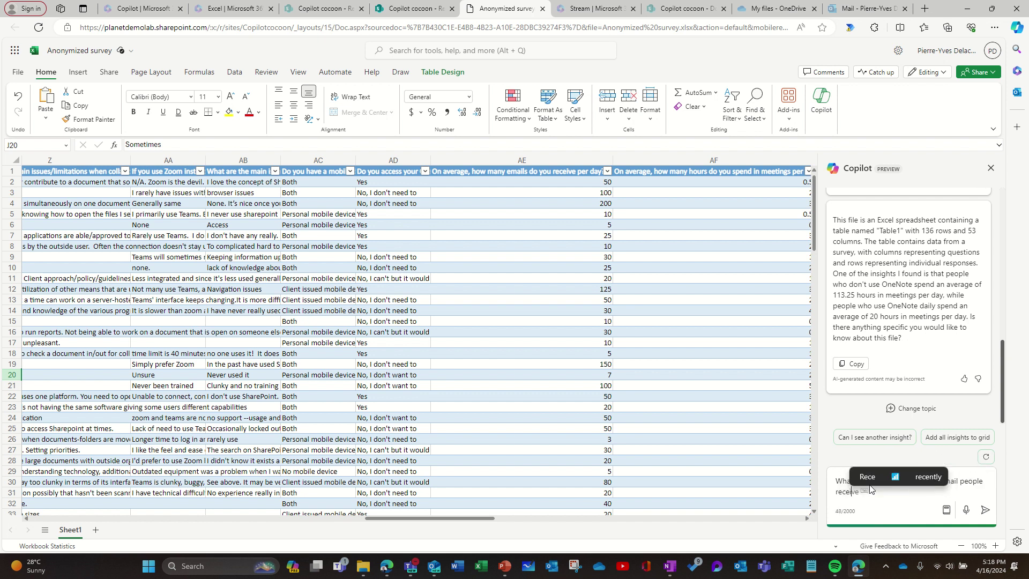
pyautogui.write('per da')
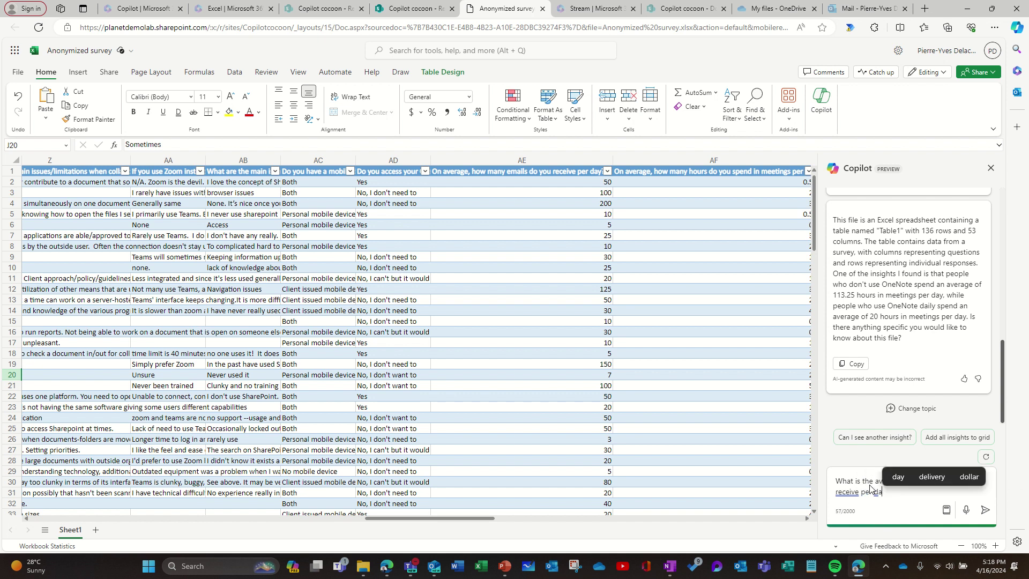
pyautogui.write('y?')
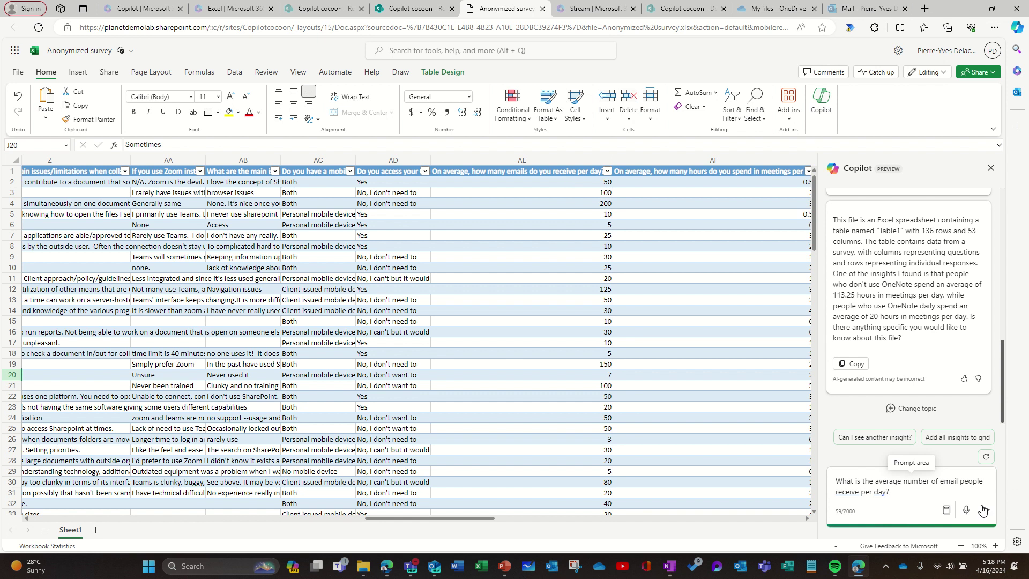
# Step: Send the emails question, get the 41.35 per day average, and review earlier answers
pyautogui.press('Return')
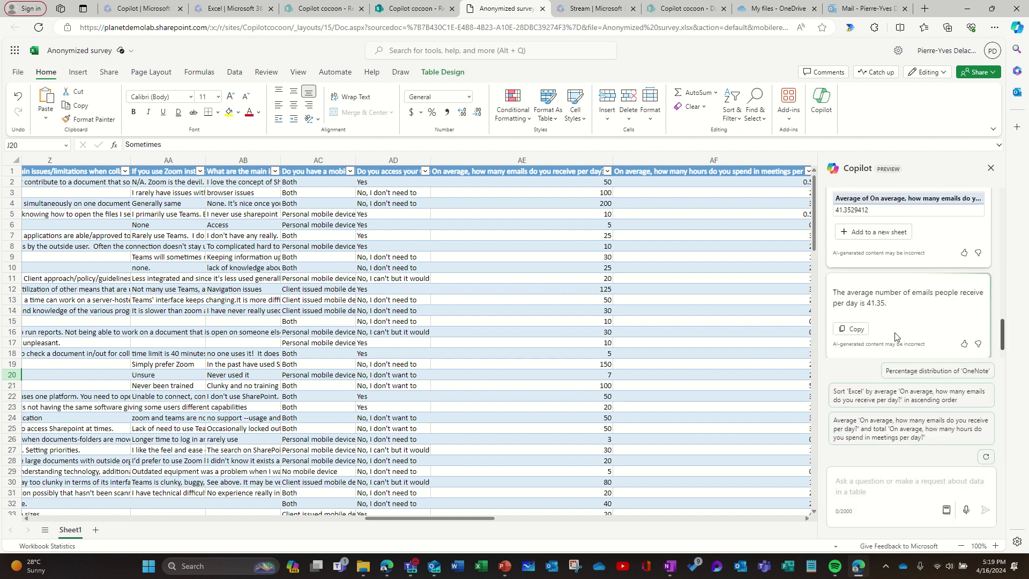
pyautogui.scroll(1, 879, 278)
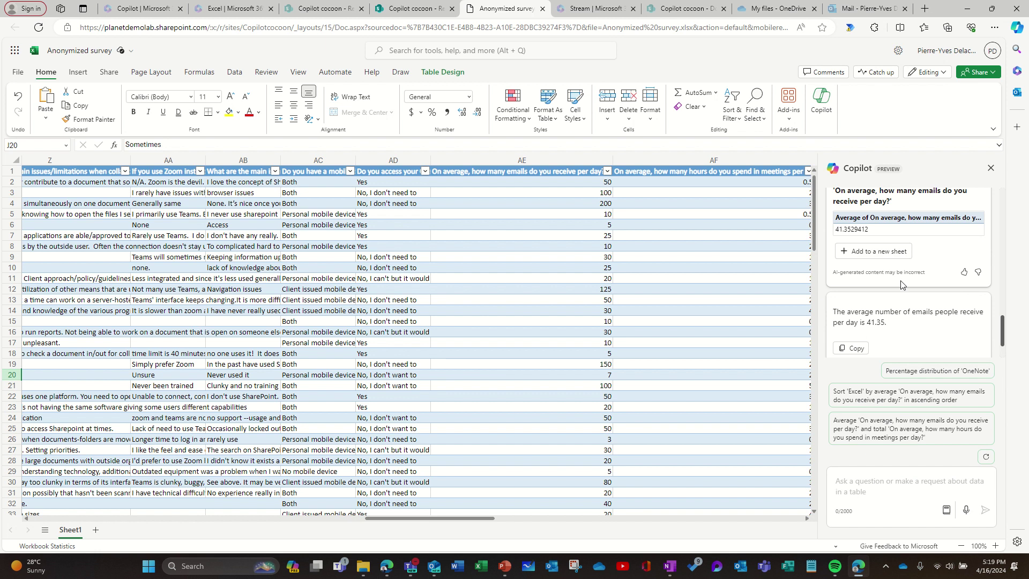
pyautogui.scroll(8, 901, 285)
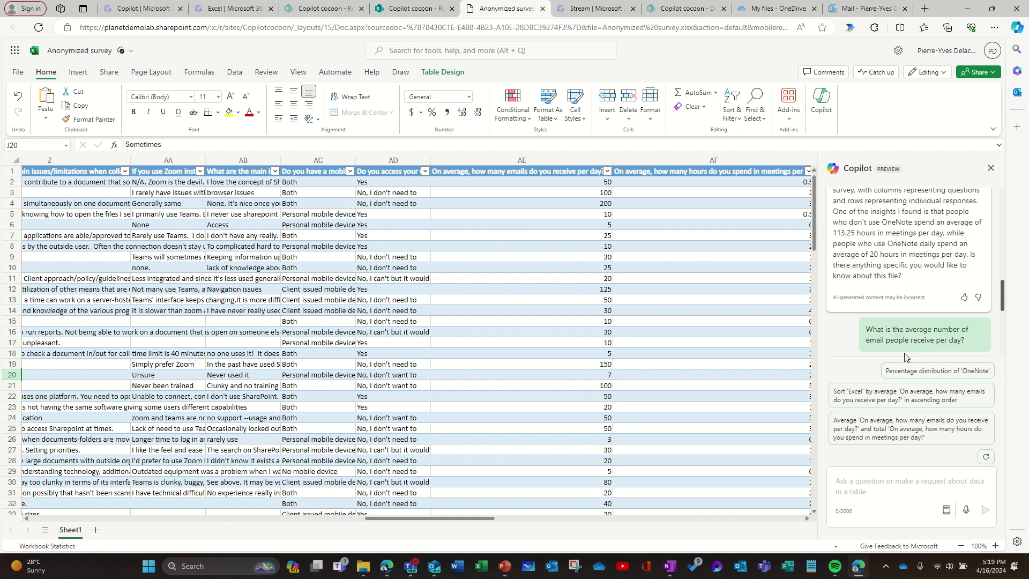
pyautogui.scroll(5, 899, 347)
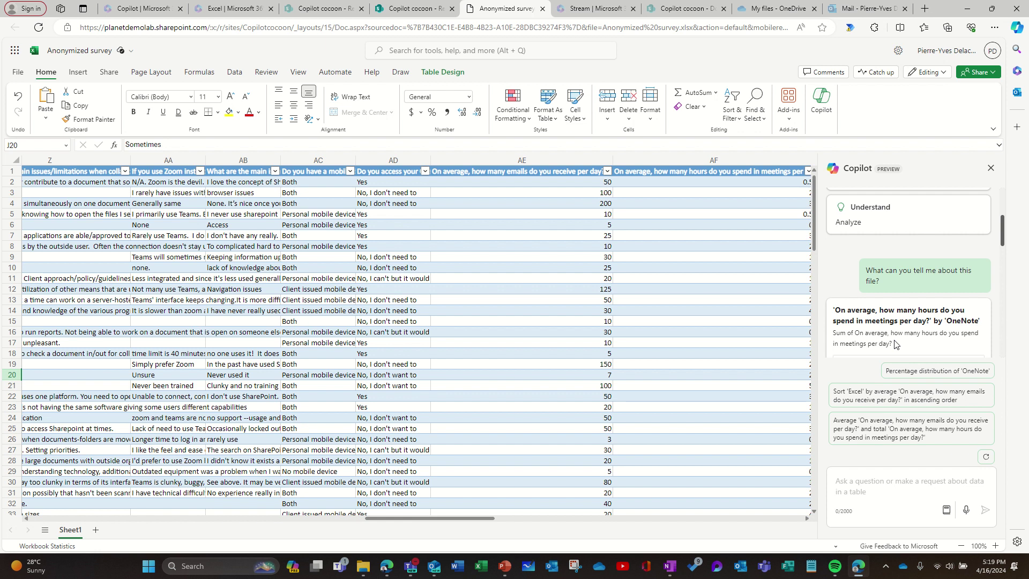
# Step: Widen columns AZ, AG and AA to show their long answers, then select cell AA1
pyautogui.moveTo(487, 519); pyautogui.dragTo(767, 530)
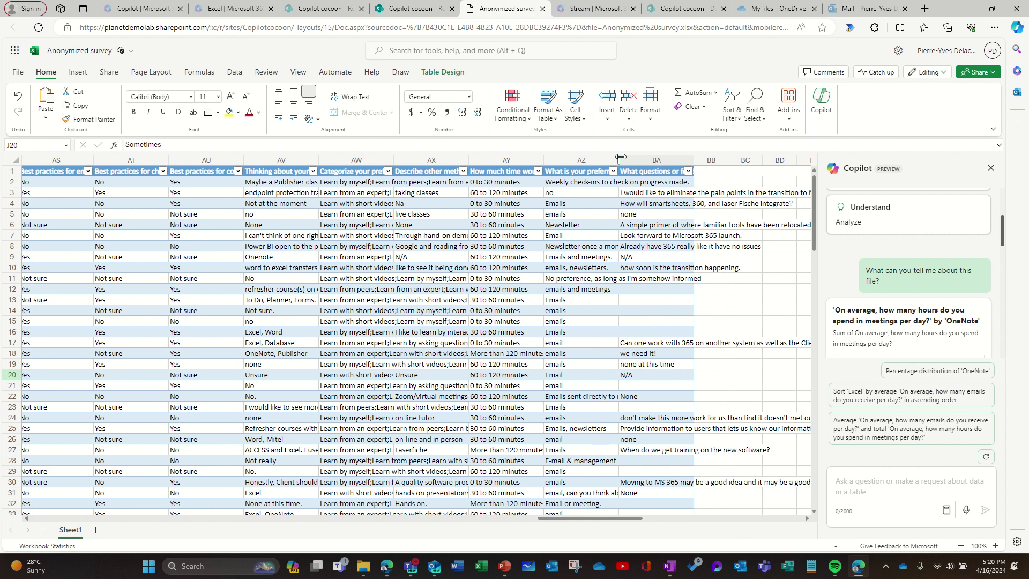
pyautogui.moveTo(619, 159); pyautogui.dragTo(675, 160)
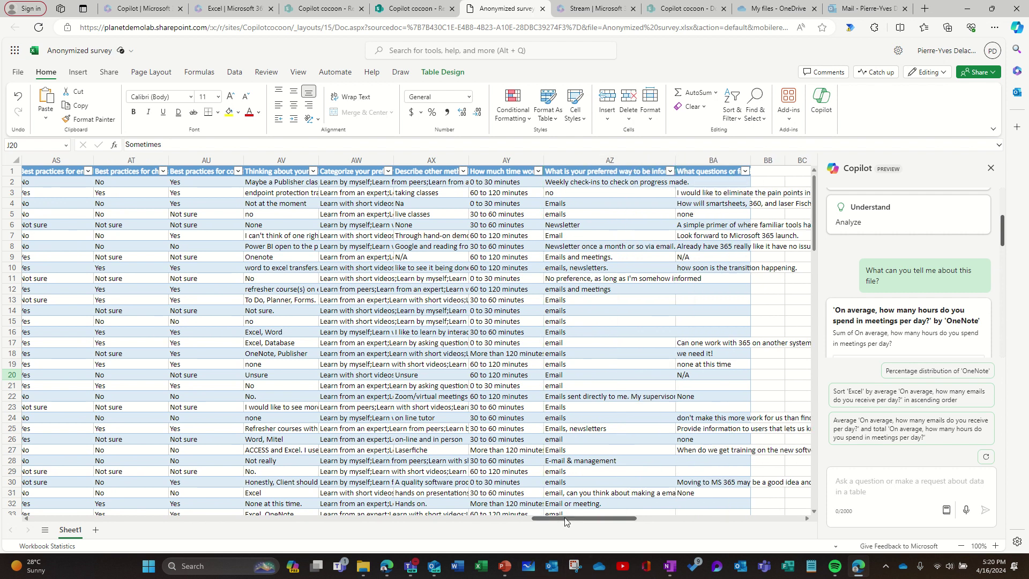
pyautogui.moveTo(565, 522); pyautogui.dragTo(418, 518)
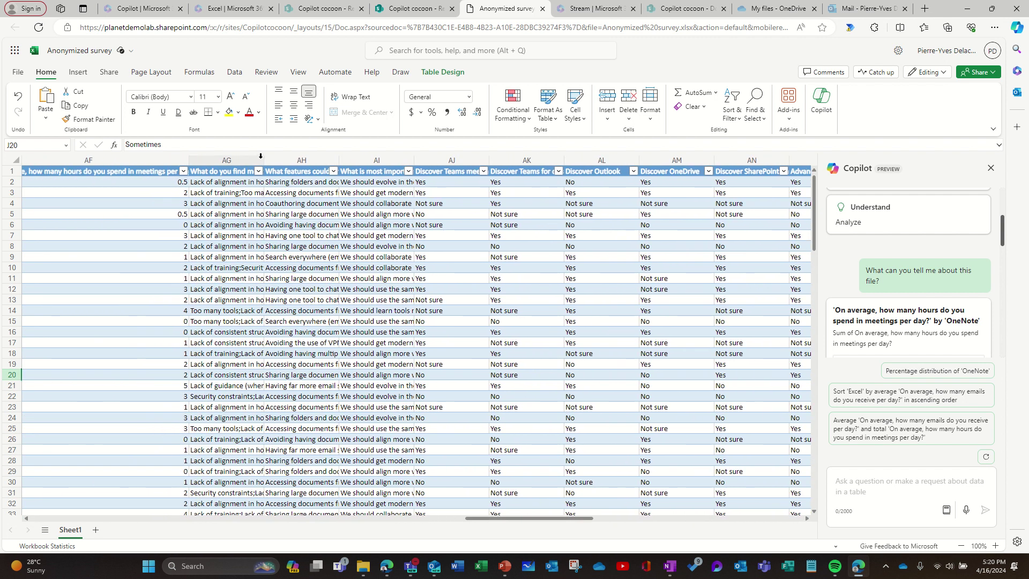
pyautogui.moveTo(263, 160); pyautogui.dragTo(374, 163)
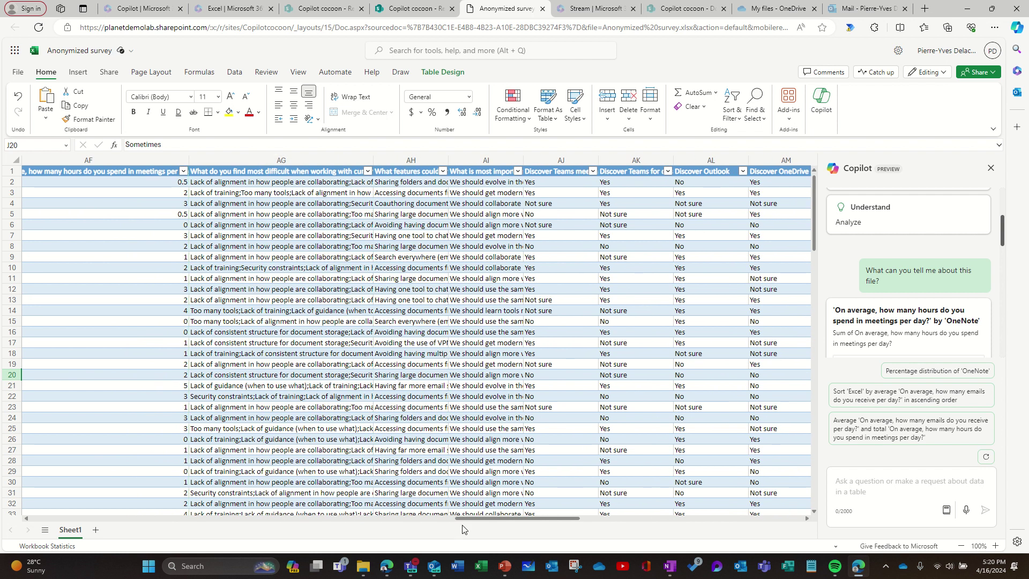
pyautogui.moveTo(464, 518); pyautogui.dragTo(356, 519)
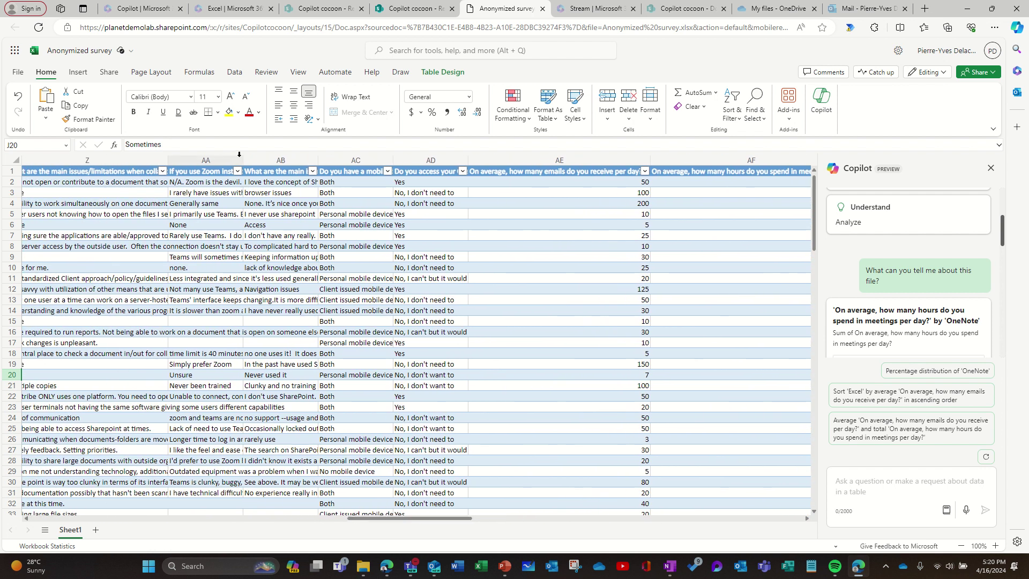
pyautogui.moveTo(243, 160); pyautogui.dragTo(303, 182)
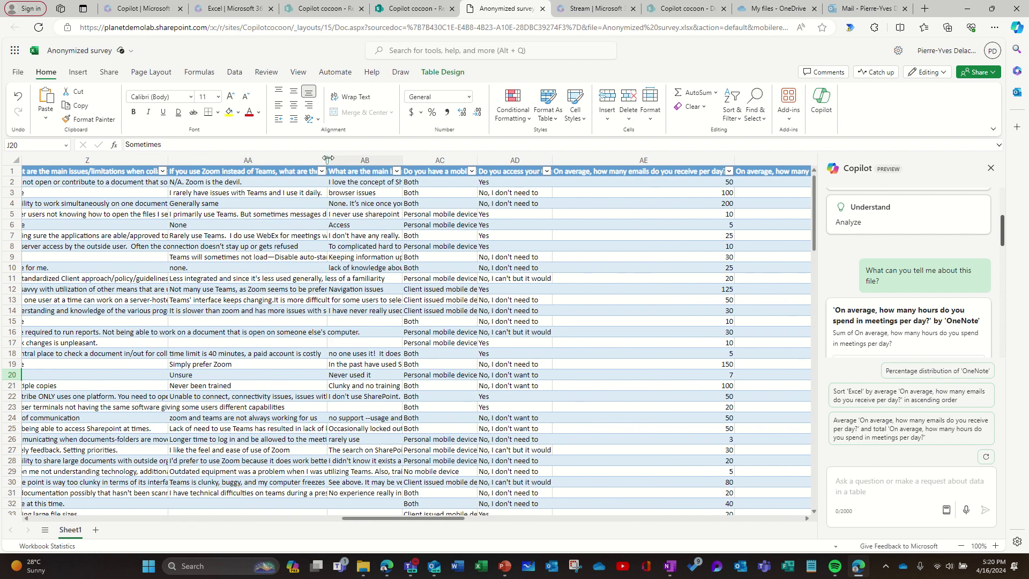
pyautogui.click(296, 174)
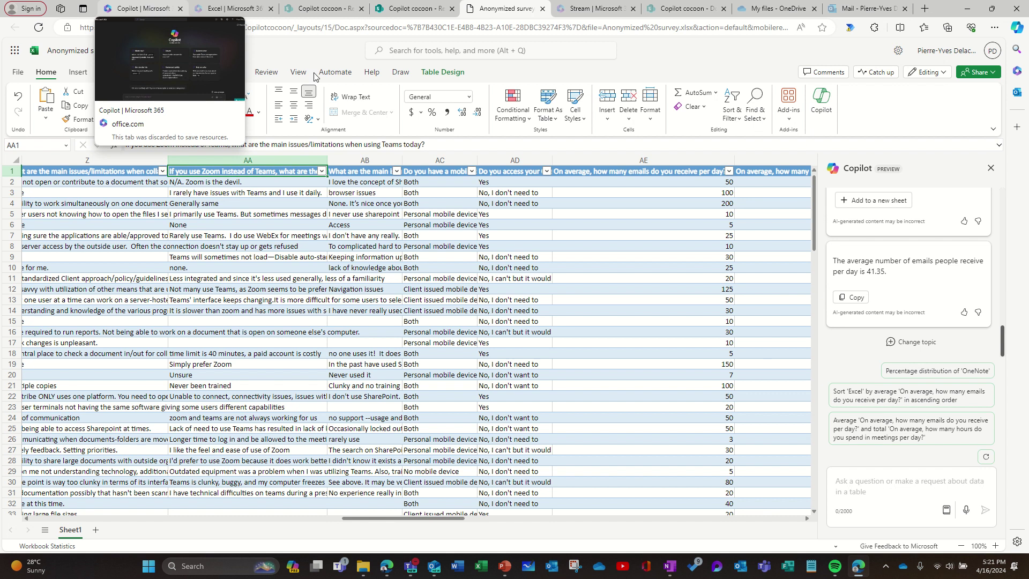
# Step: Select the 'What can you tell me about this file?' message in the Copilot pane
pyautogui.scroll(5, 941, 297)
pyautogui.scroll(10, 940, 296)
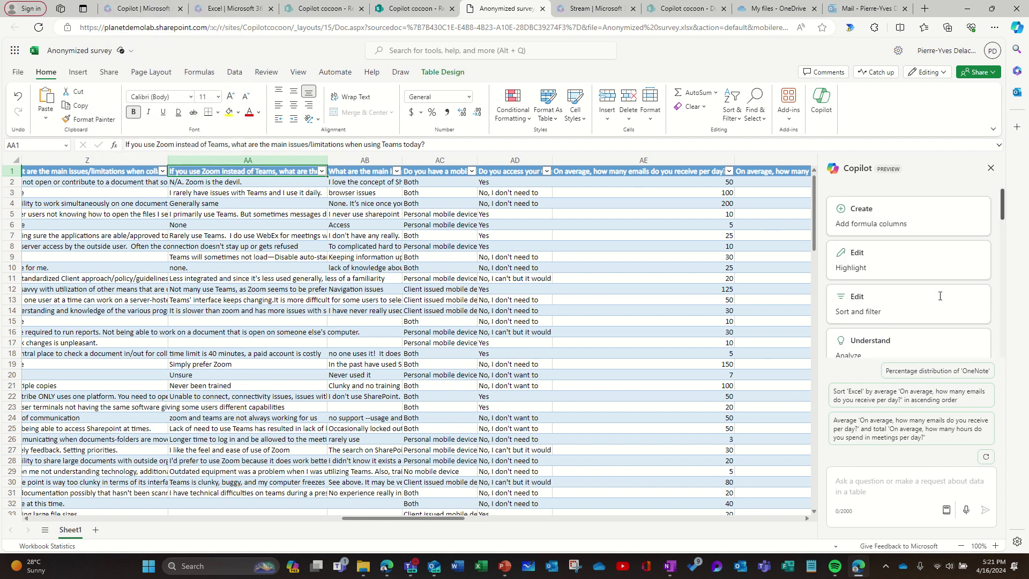
pyautogui.scroll(-5, 940, 297)
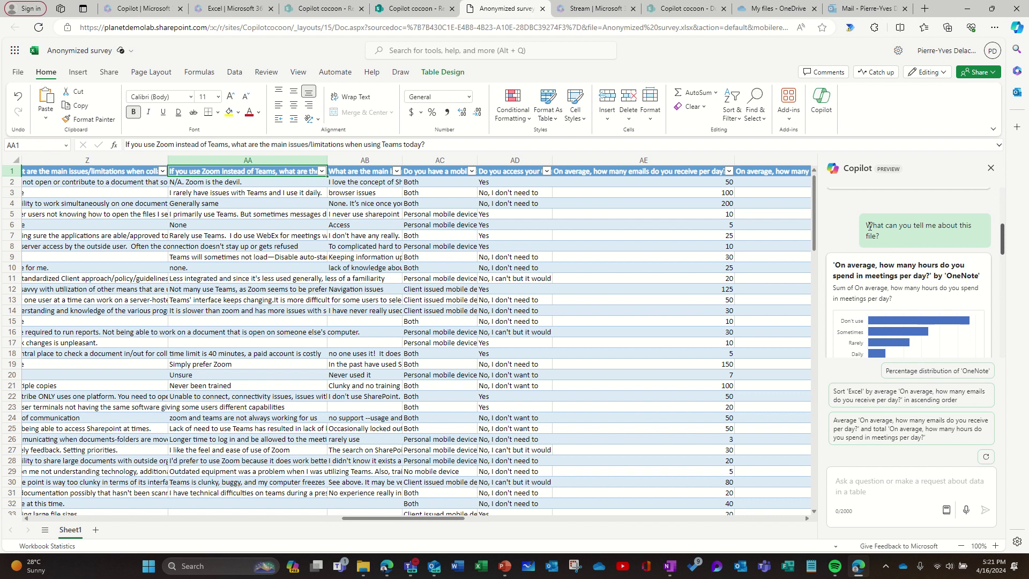
pyautogui.moveTo(870, 225); pyautogui.dragTo(890, 246)
pyautogui.hotkey('ctrl', 'c')
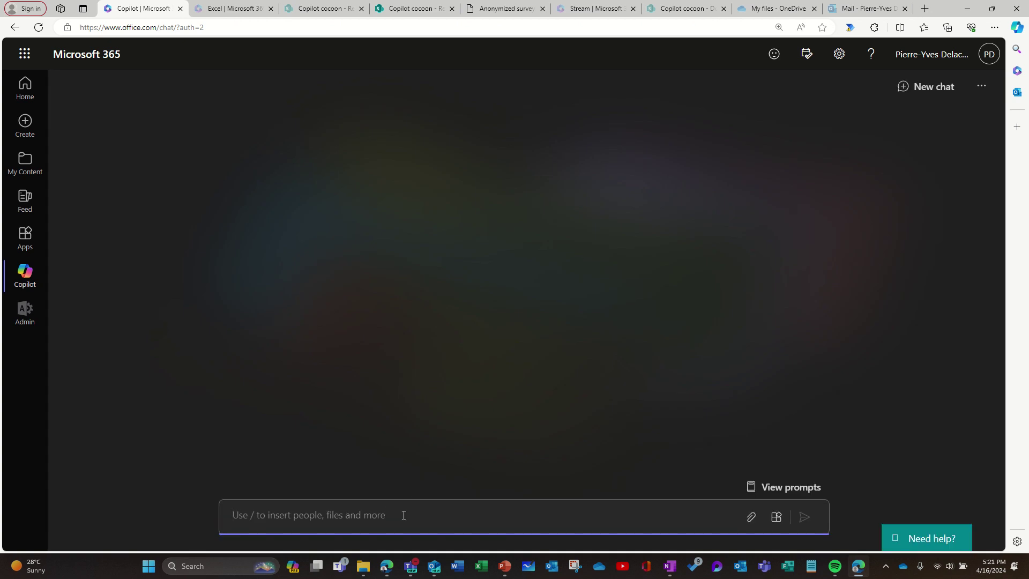
# Step: Paste the question, reference Anonymized survey.xlsx, and send it to Microsoft 365 Copilot
pyautogui.hotkey('ctrl', 'v')
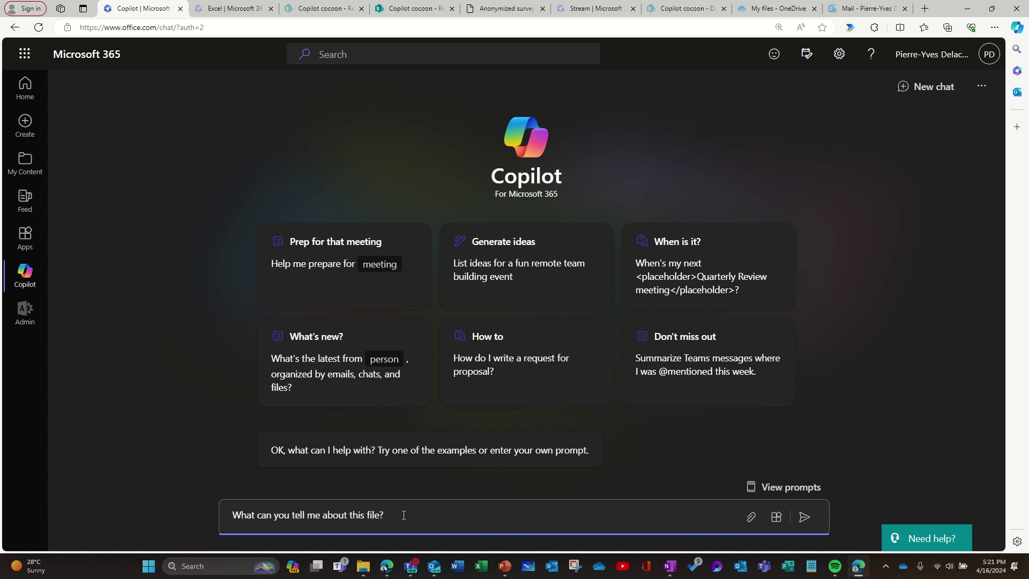
pyautogui.write('/')
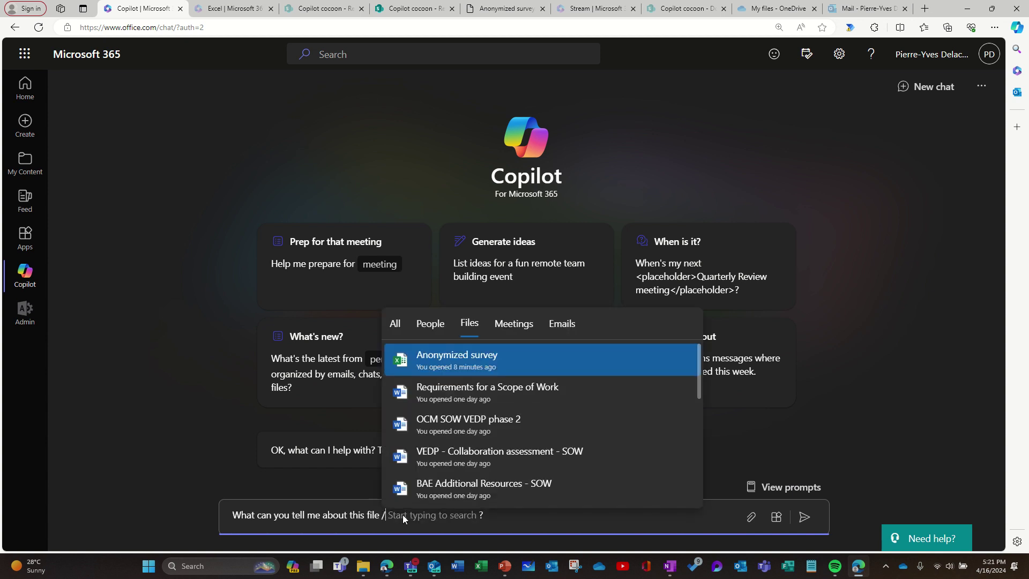
pyautogui.click(443, 361)
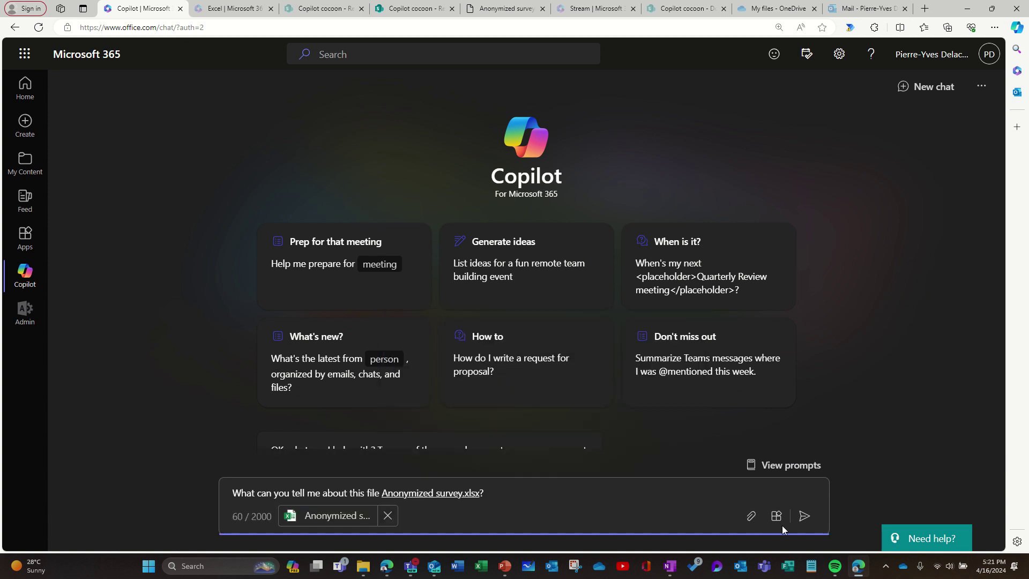
pyautogui.click(804, 516)
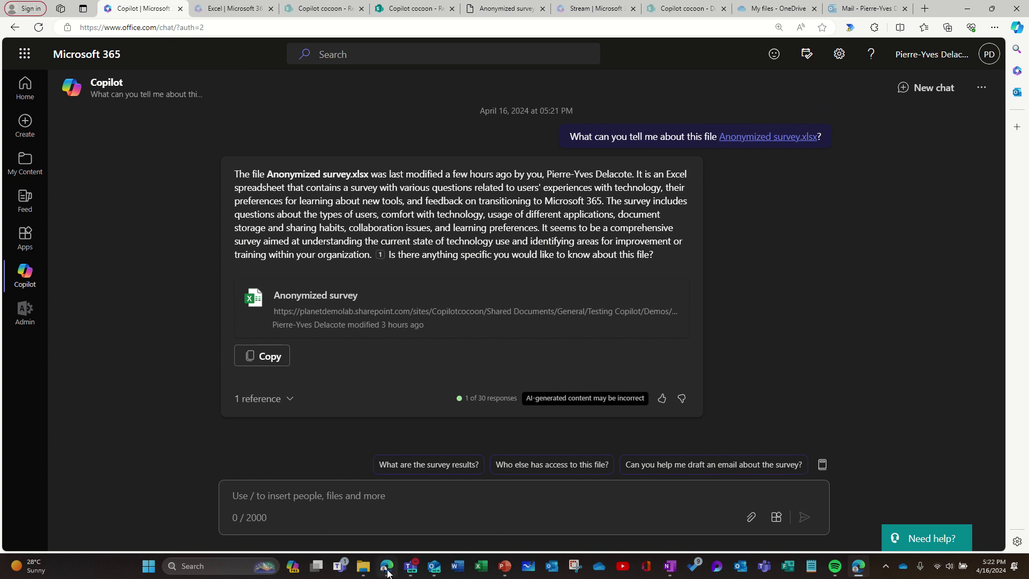
pyautogui.moveTo(388, 572)
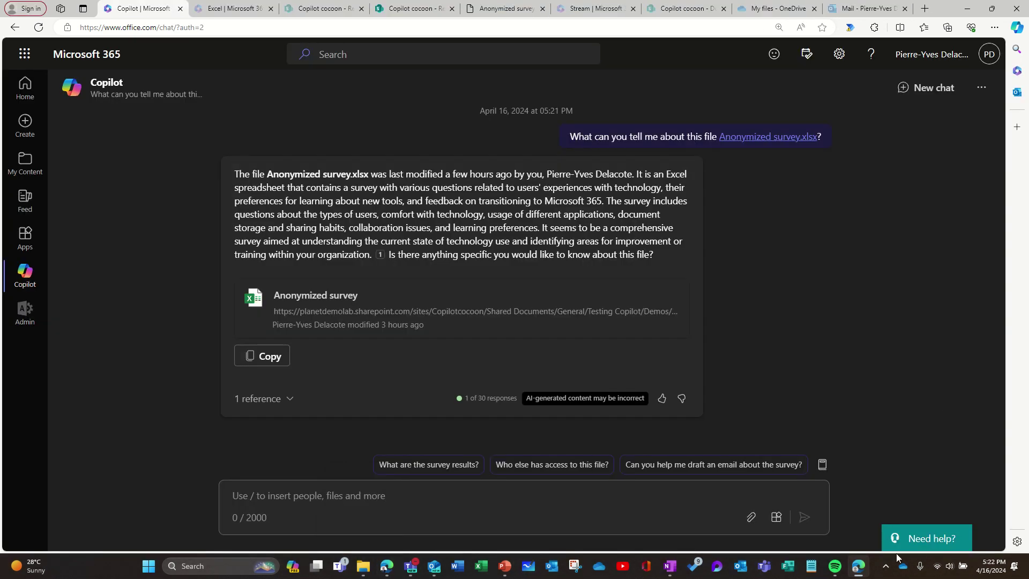
pyautogui.moveTo(863, 569)
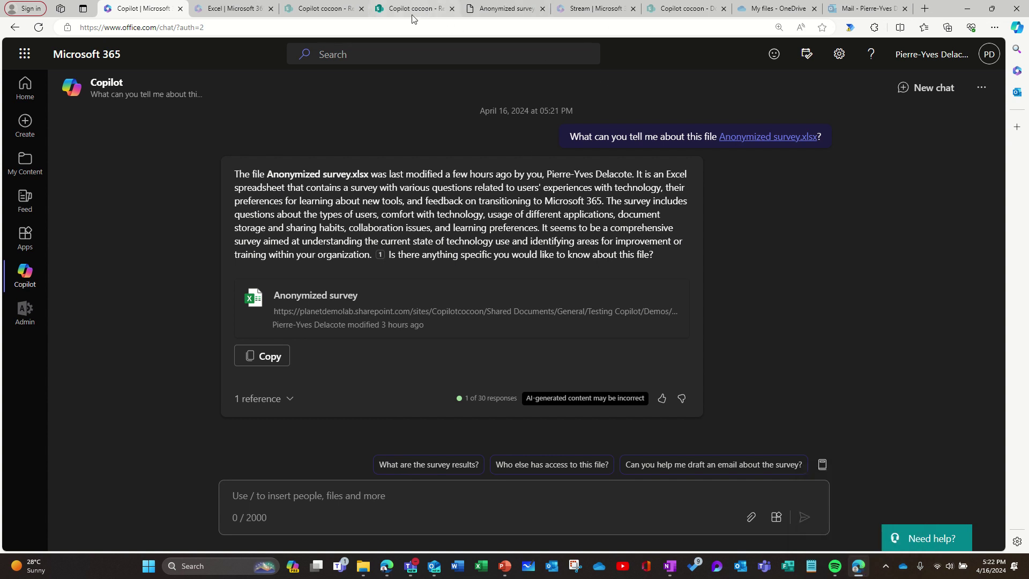
pyautogui.moveTo(418, 12)
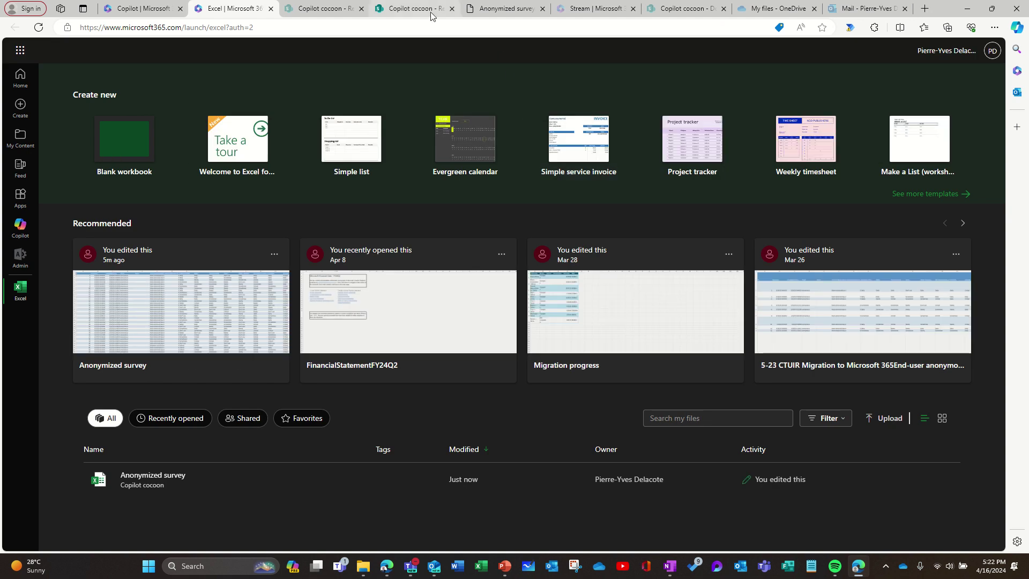
# Step: Back in the workbook, select the average-emails-per-day question in the Copilot pane
pyautogui.click(491, 9)
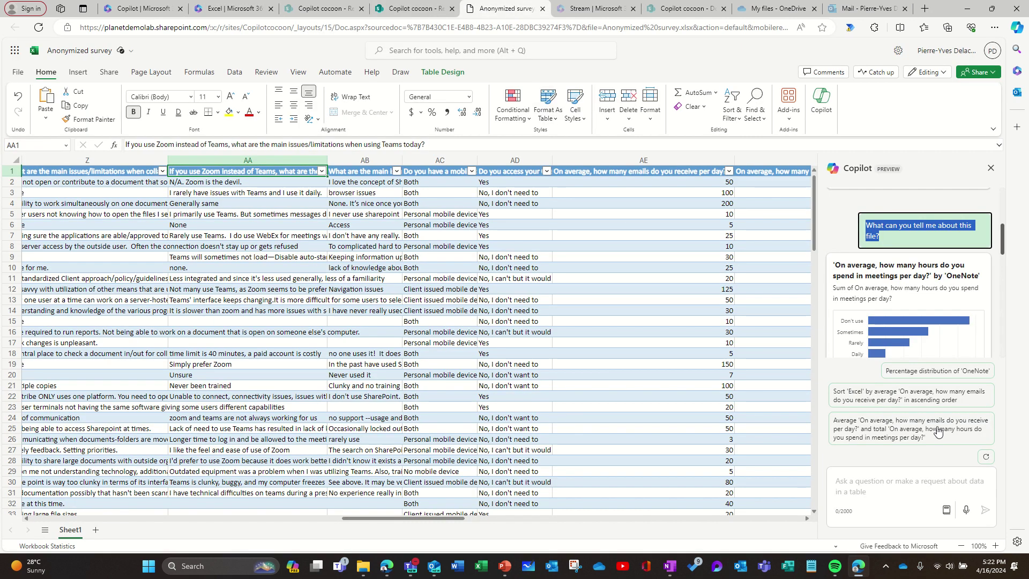
pyautogui.scroll(2, 902, 269)
pyautogui.scroll(-5, 903, 279)
pyautogui.scroll(-8, 904, 289)
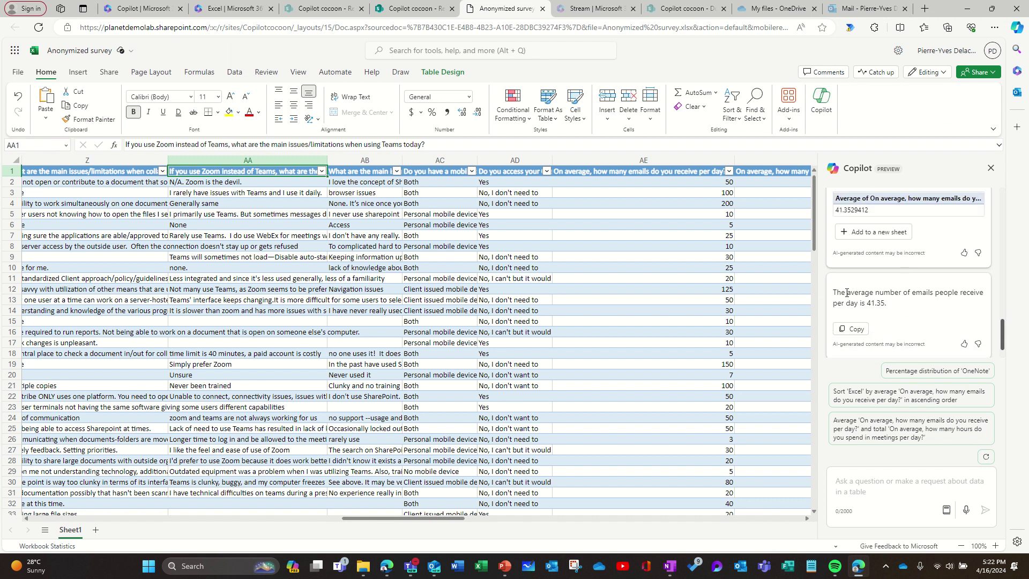
pyautogui.scroll(5, 847, 292)
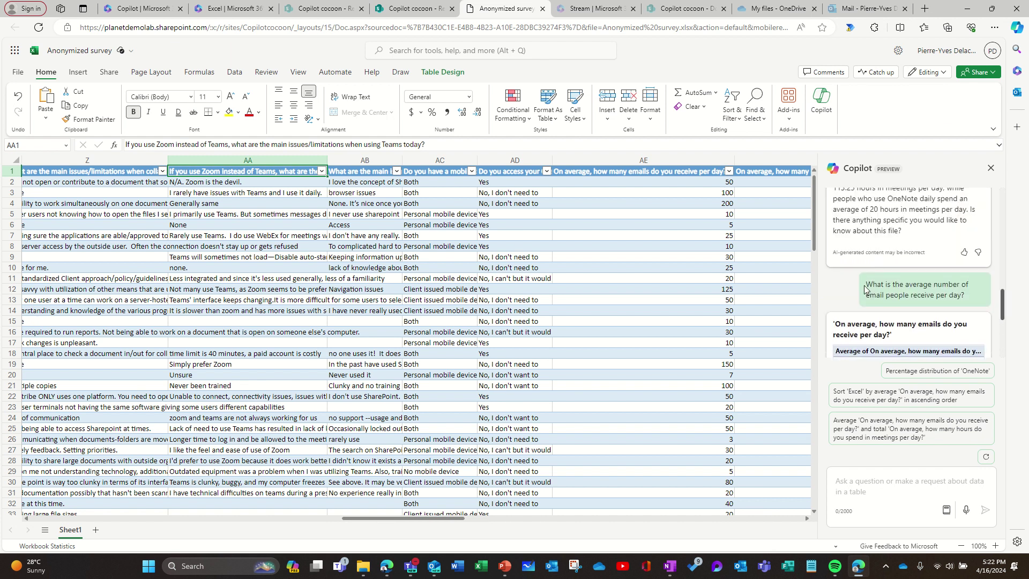
pyautogui.moveTo(865, 289); pyautogui.dragTo(967, 301)
pyautogui.hotkey('ctrl', 'c')
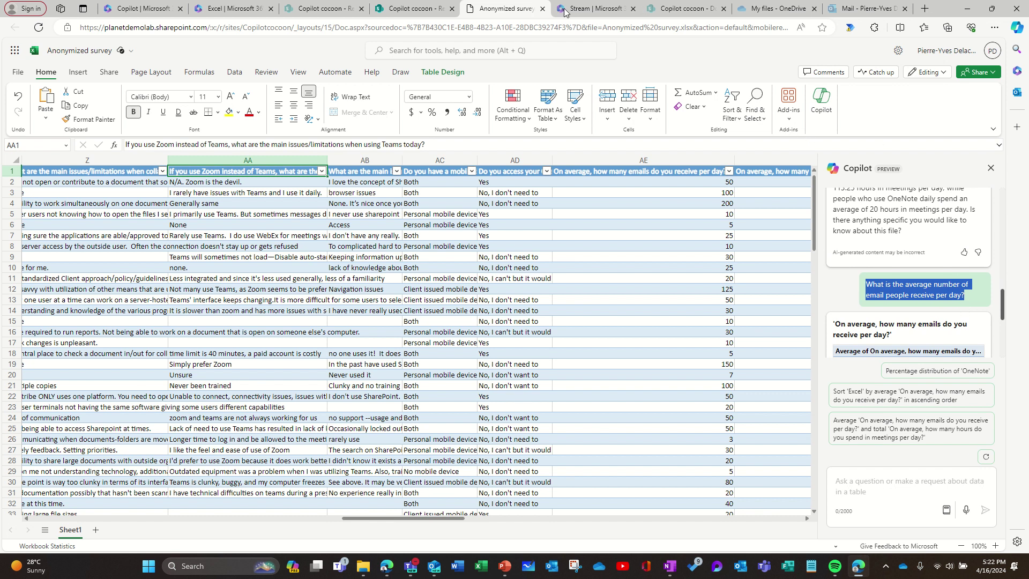
# Step: Ask Microsoft 365 Copilot the pasted emails-per-day question 'based' on Anonymized survey, ending with '?'
pyautogui.click(141, 8)
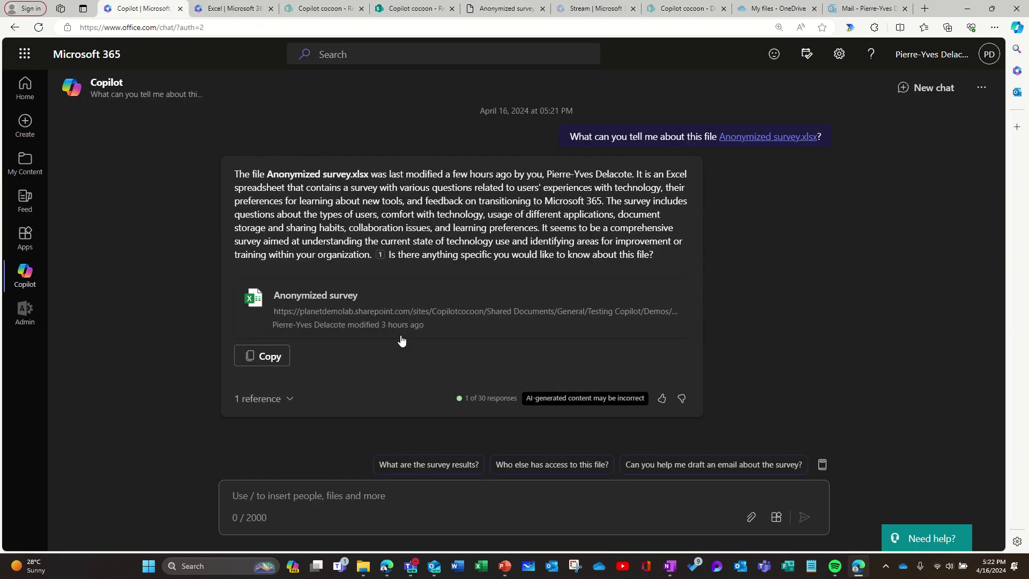
pyautogui.click(339, 502)
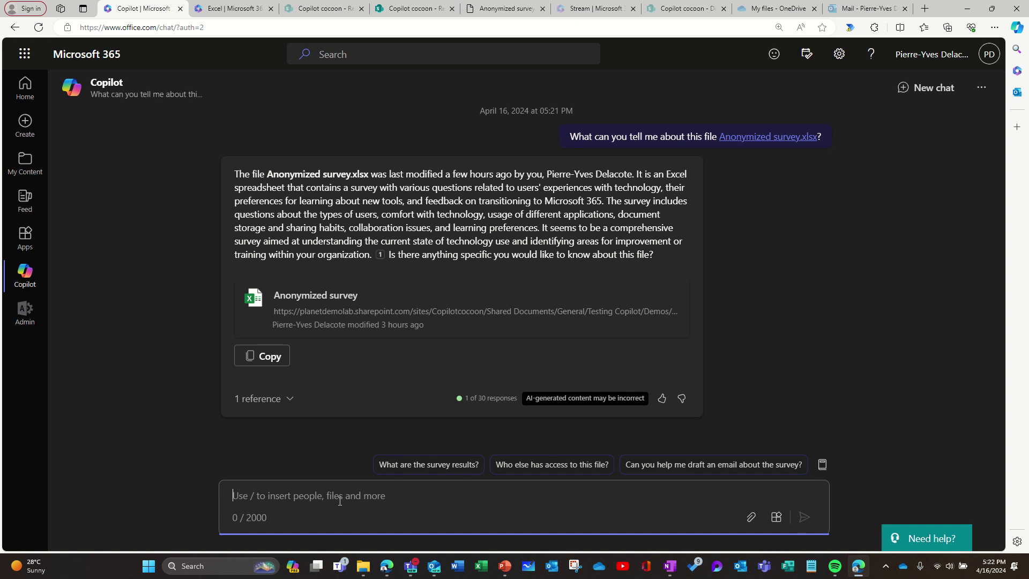
pyautogui.hotkey('ctrl', 'v')
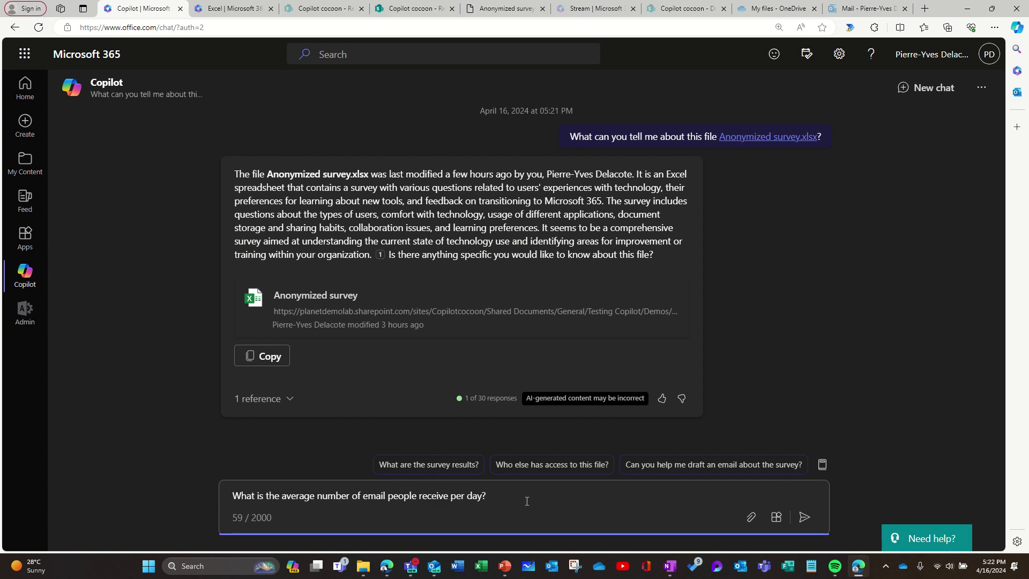
pyautogui.write('based ')
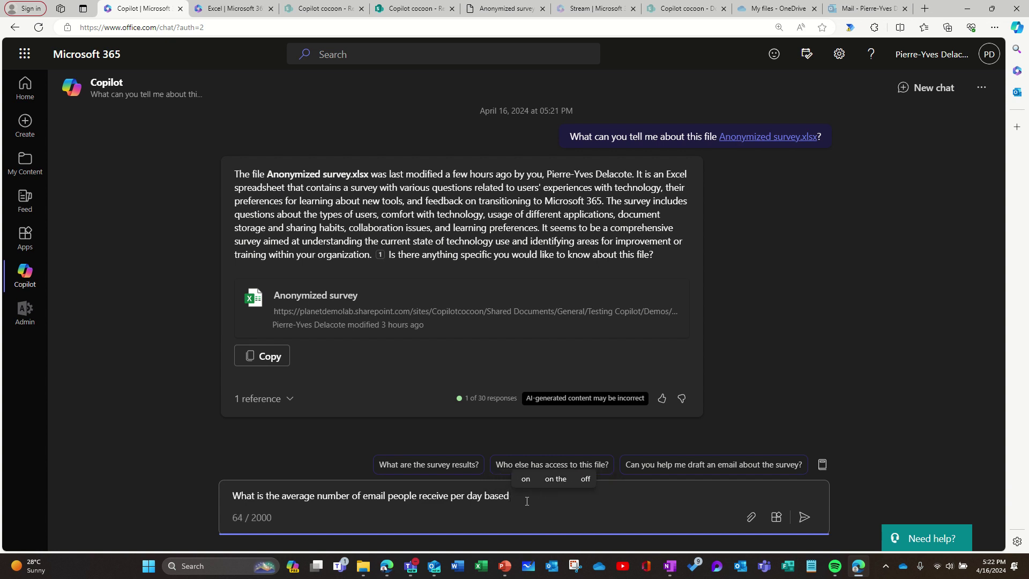
pyautogui.write('/')
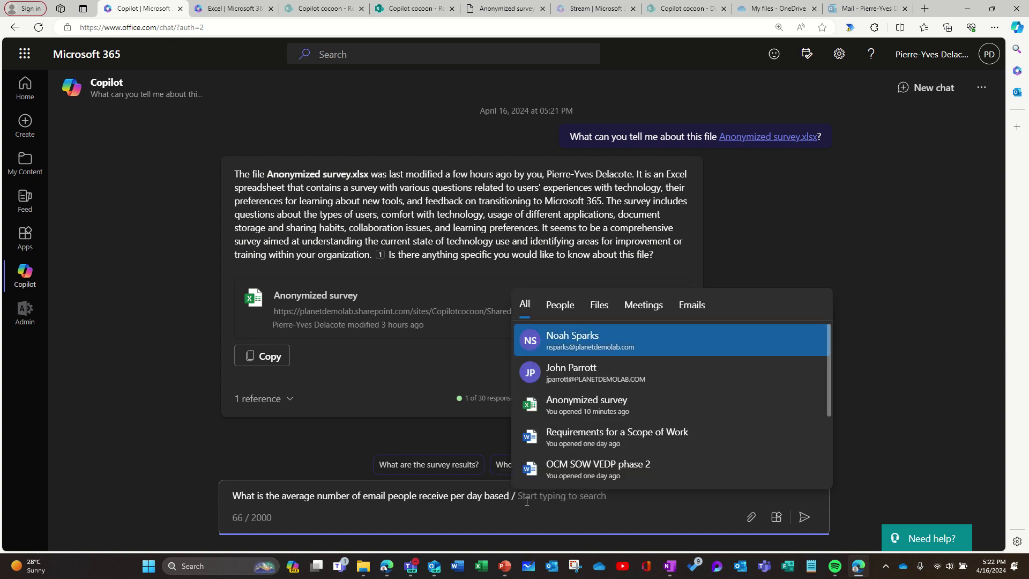
pyautogui.click(602, 401)
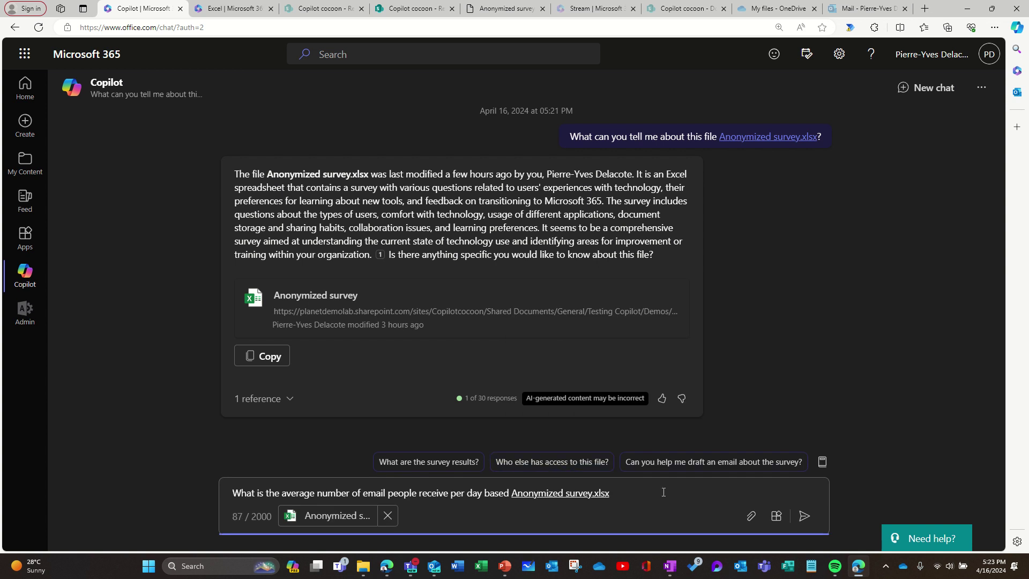
pyautogui.write('?')
pyautogui.click(804, 516)
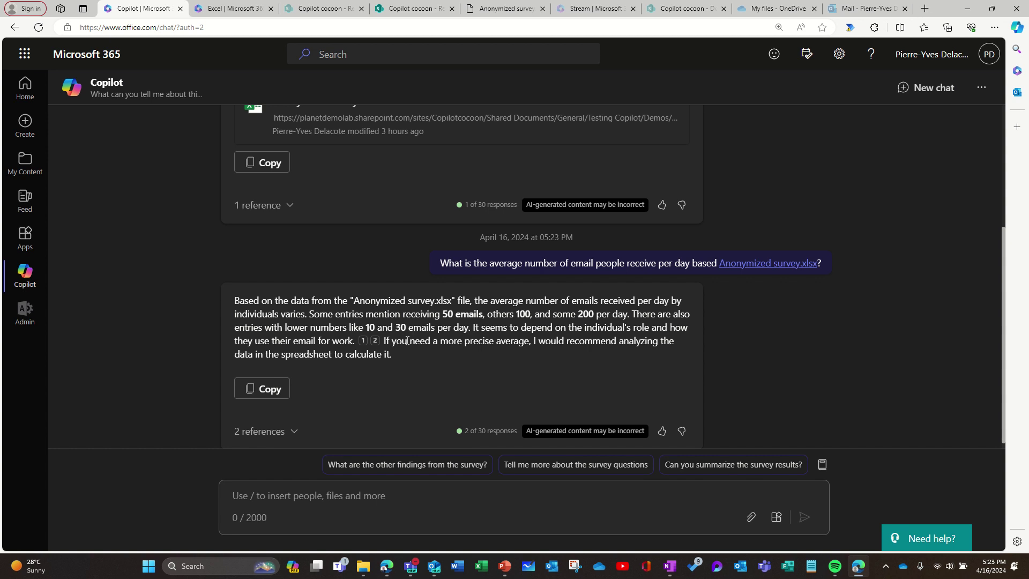
pyautogui.click(504, 9)
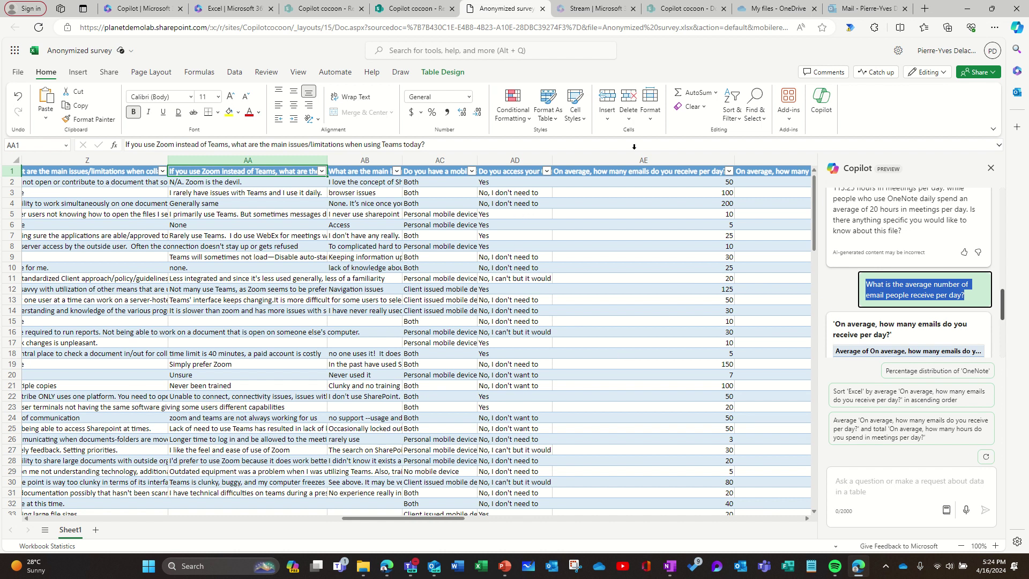
pyautogui.click(154, 8)
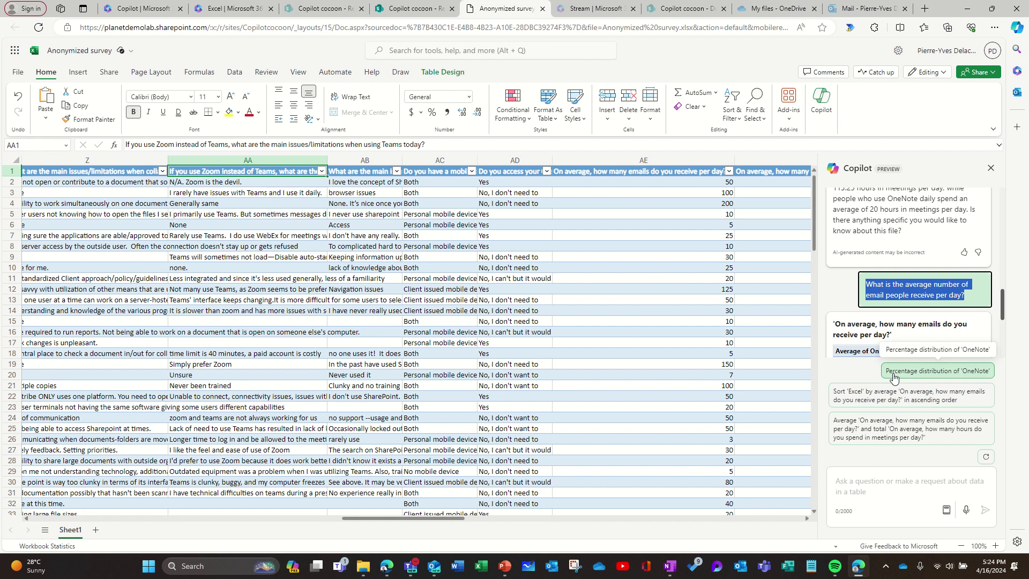
pyautogui.scroll(-3, 999, 314)
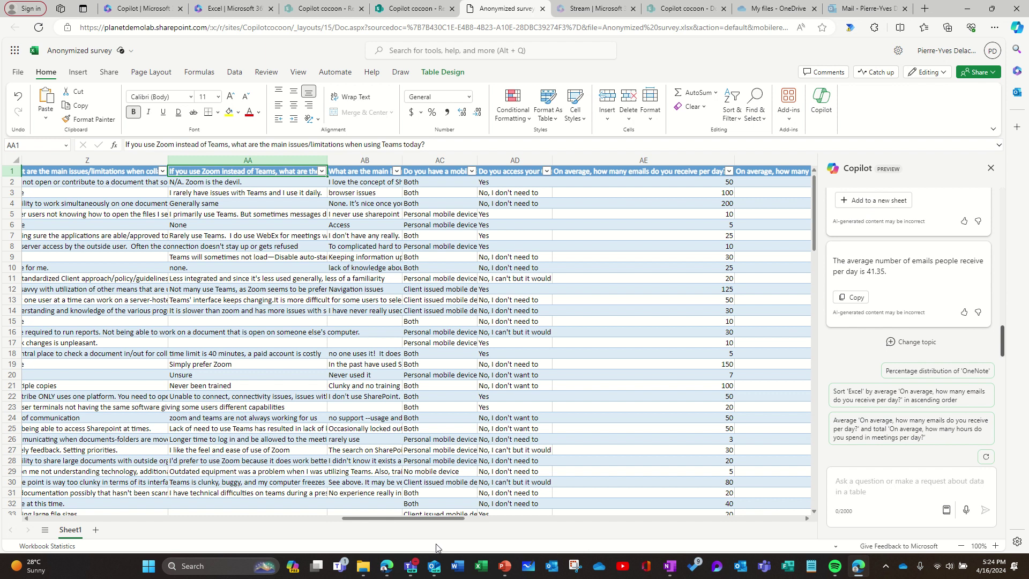
# Step: Ask Copilot chat 'What are the main complaints about Zoom?' and expand the answer's '1 reference' source
pyautogui.click(146, 9)
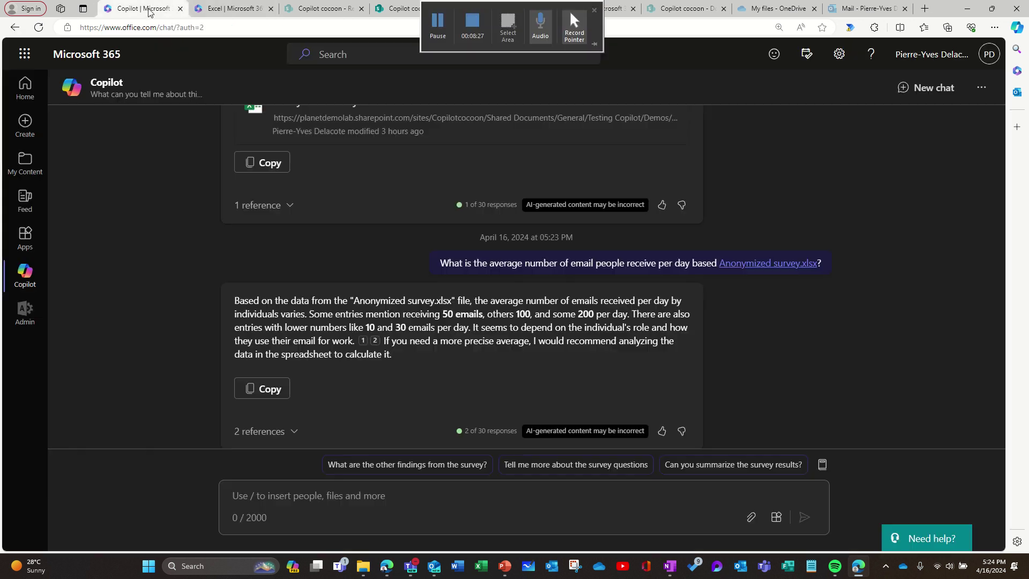
pyautogui.click(372, 501)
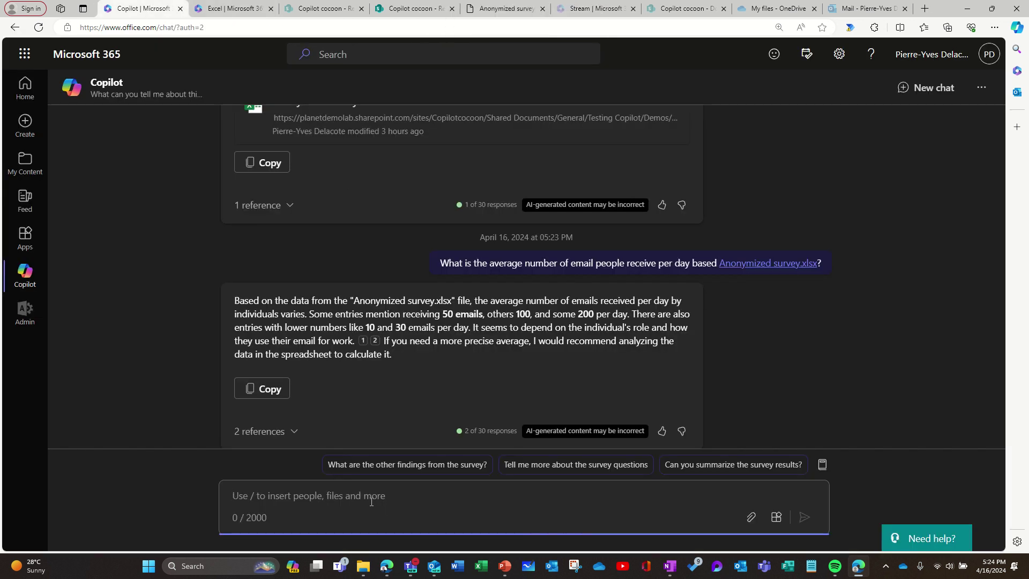
pyautogui.write('What')
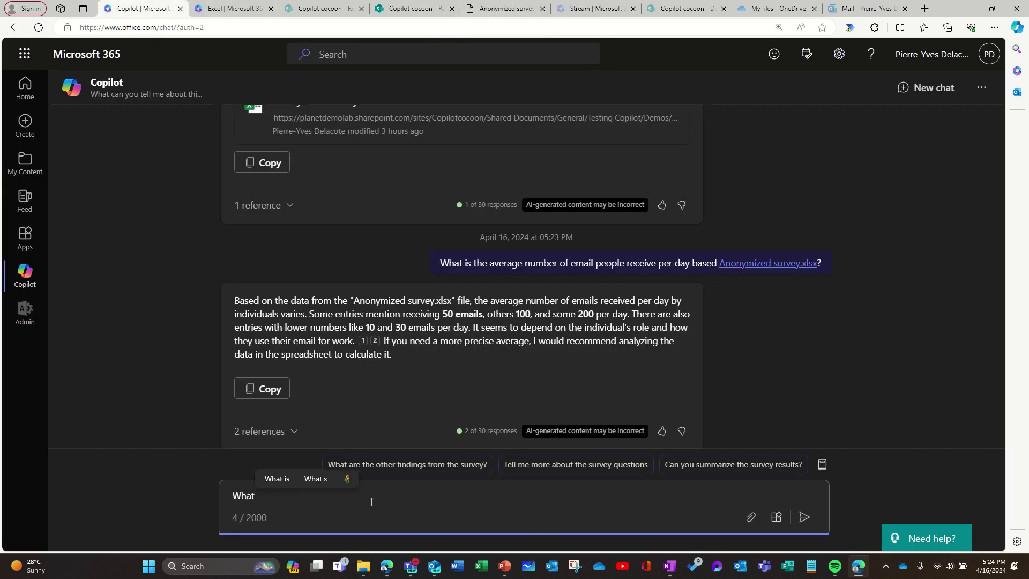
pyautogui.write(' are the m')
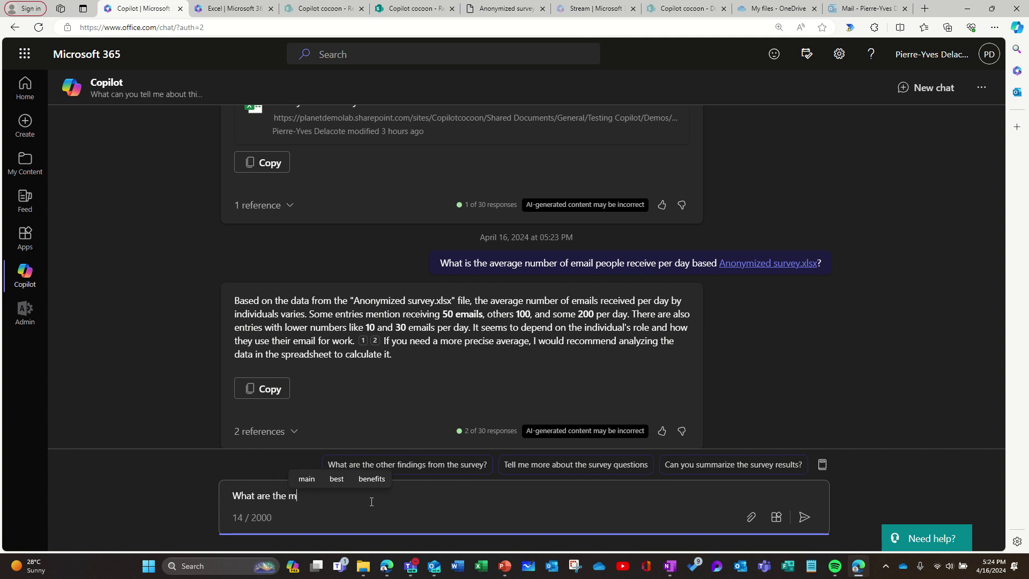
pyautogui.write('ain compla')
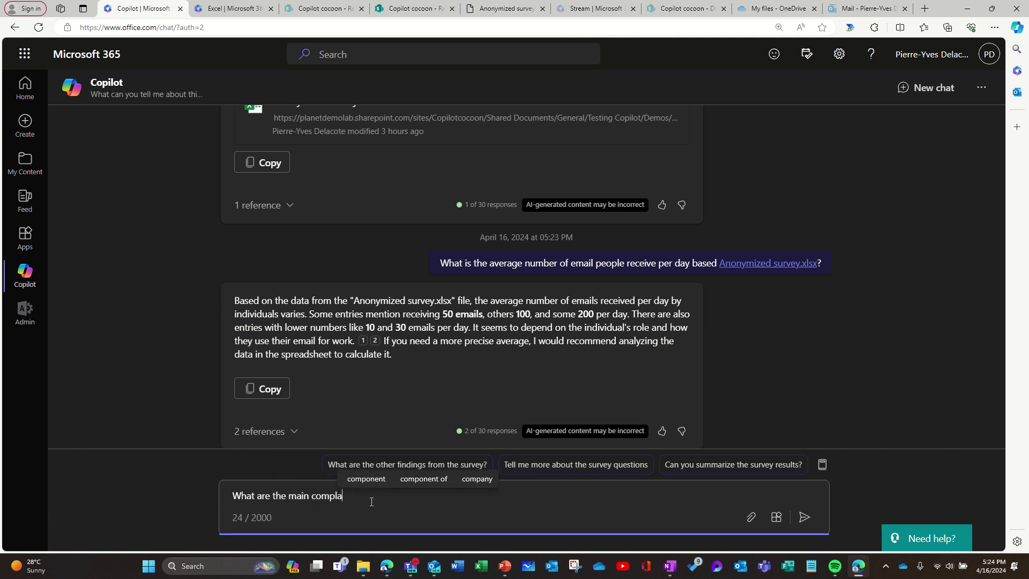
pyautogui.write('ints abo')
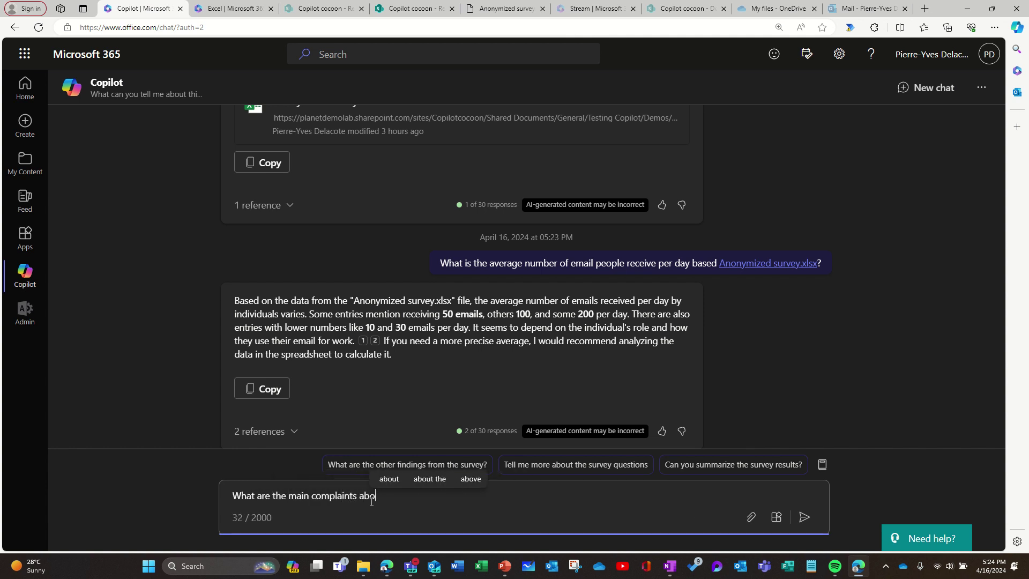
pyautogui.write('ut')
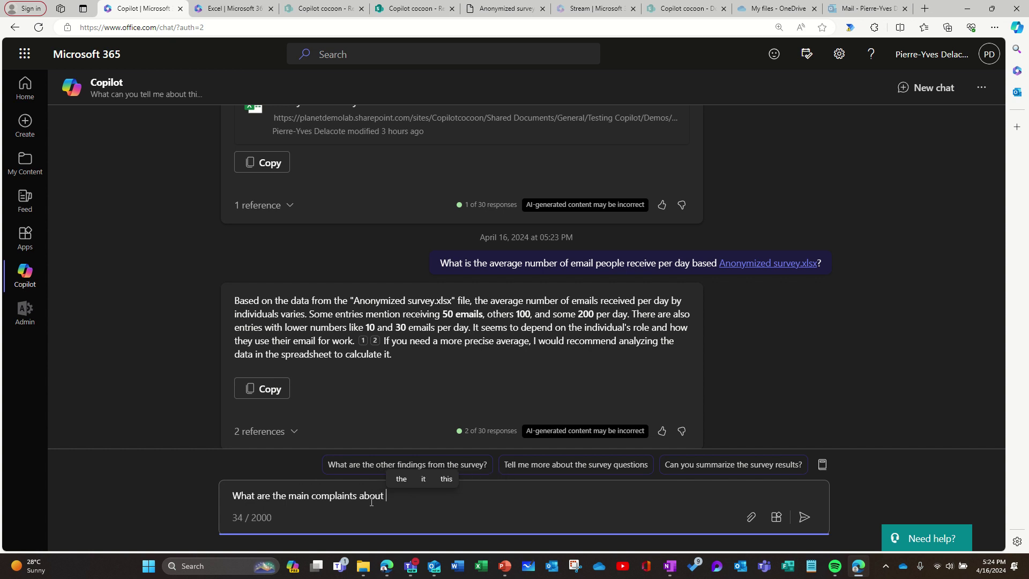
pyautogui.write(' Zoom')
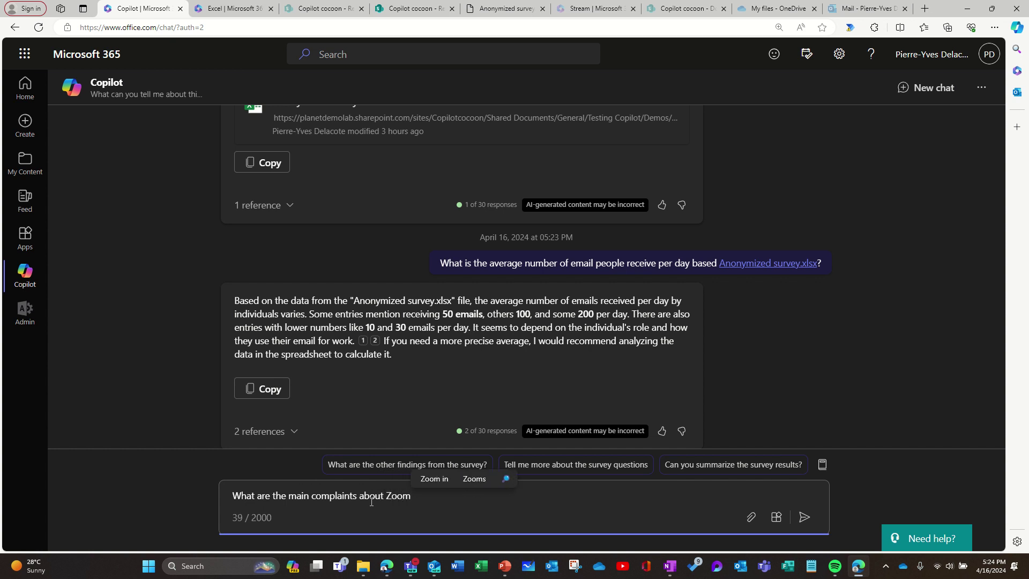
pyautogui.write('?')
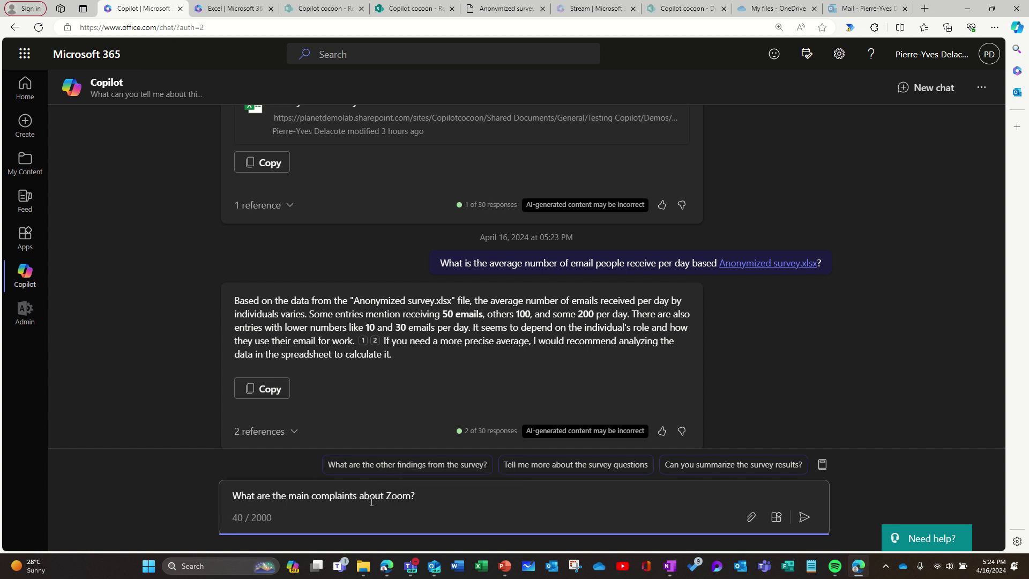
pyautogui.press('Return')
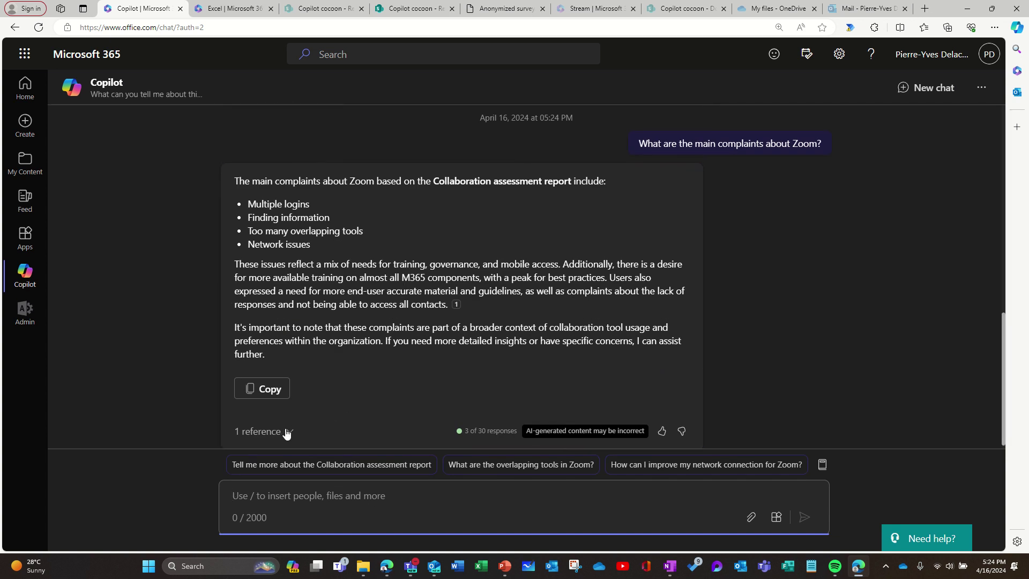
pyautogui.click(289, 431)
pyautogui.scroll(2, 377, 376)
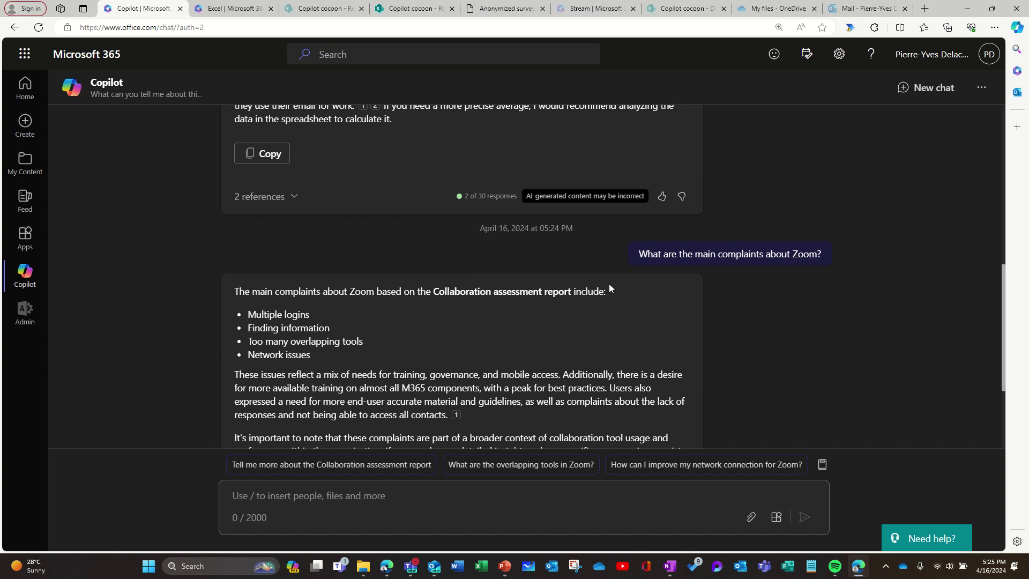
# Step: Re-send the Zoom complaints question with 'from this file' scoped to Anonymized survey.xlsx
pyautogui.moveTo(638, 254); pyautogui.dragTo(839, 254)
pyautogui.hotkey('ctrl', 'c')
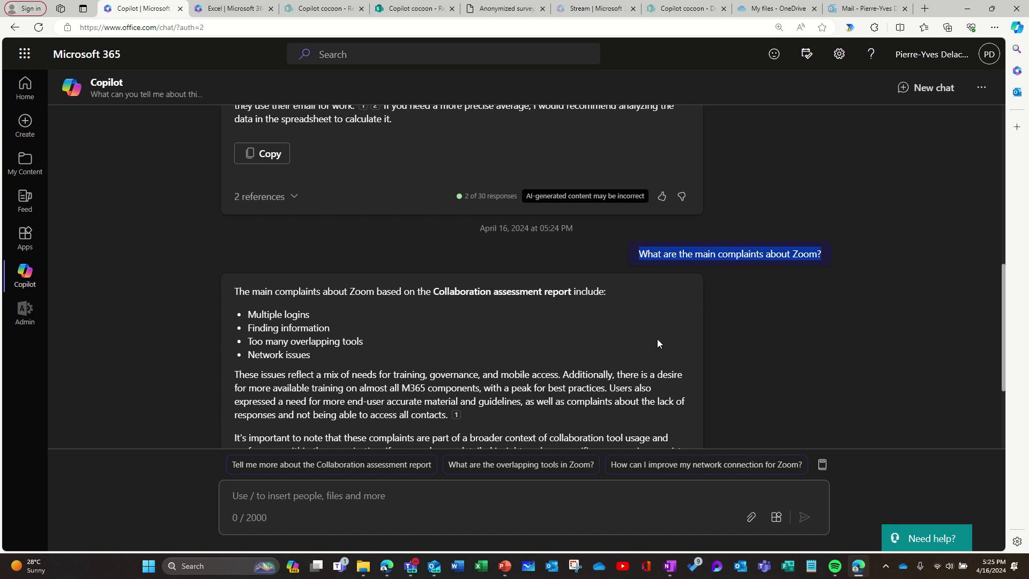
pyautogui.click(414, 492)
pyautogui.hotkey('ctrl', 'v')
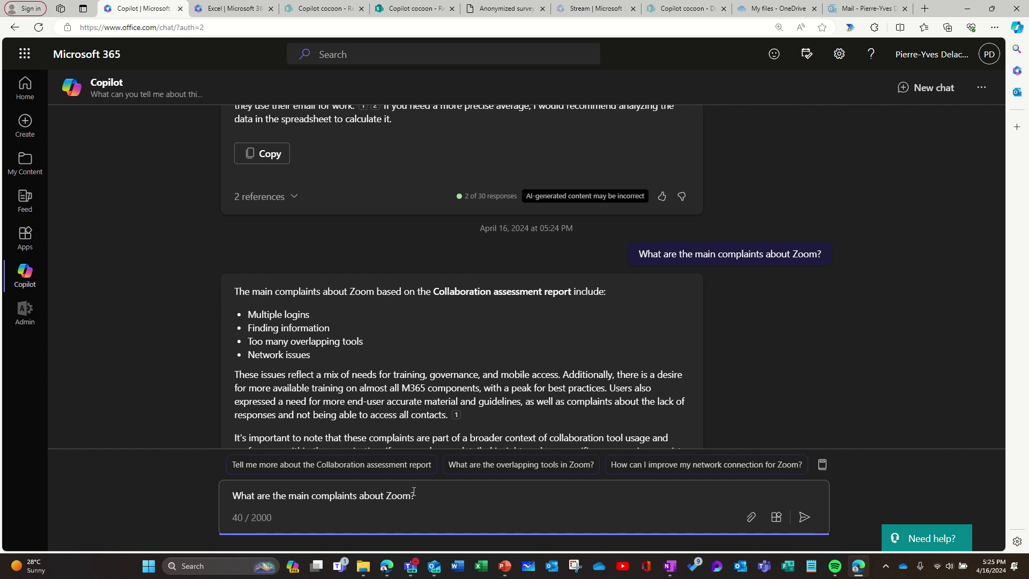
pyautogui.press('Left')
pyautogui.write('from t')
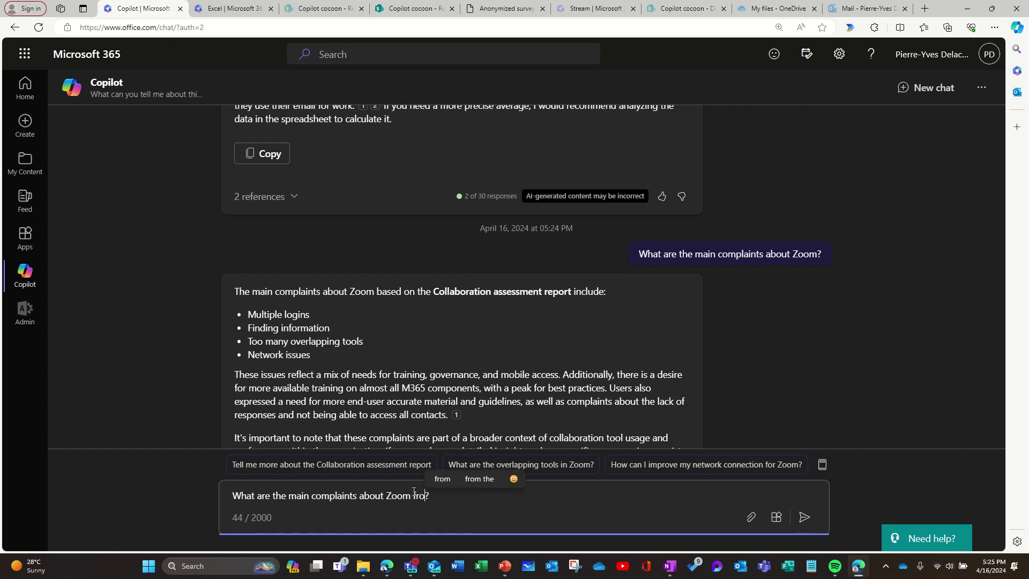
pyautogui.write('his ')
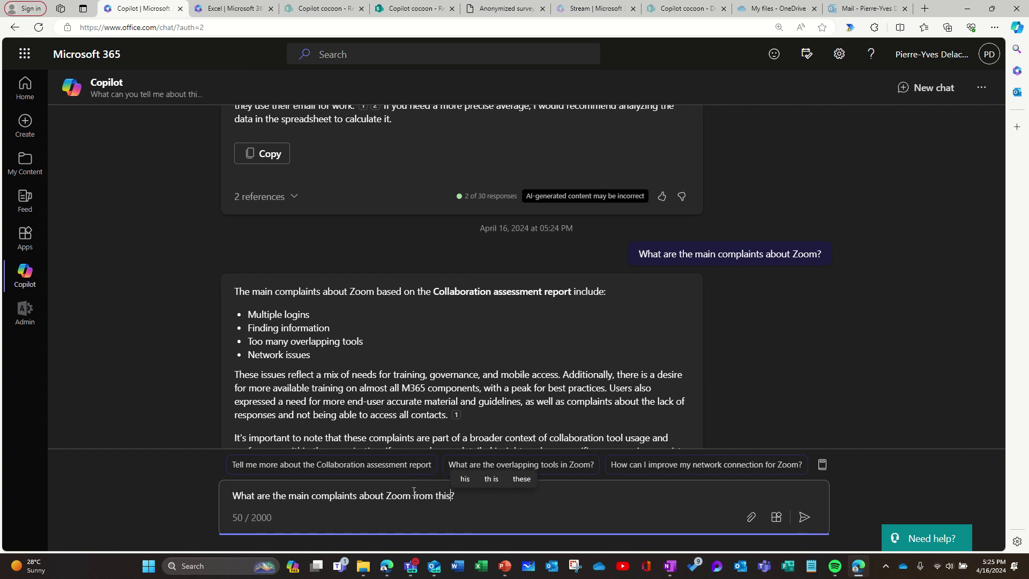
pyautogui.write('file /')
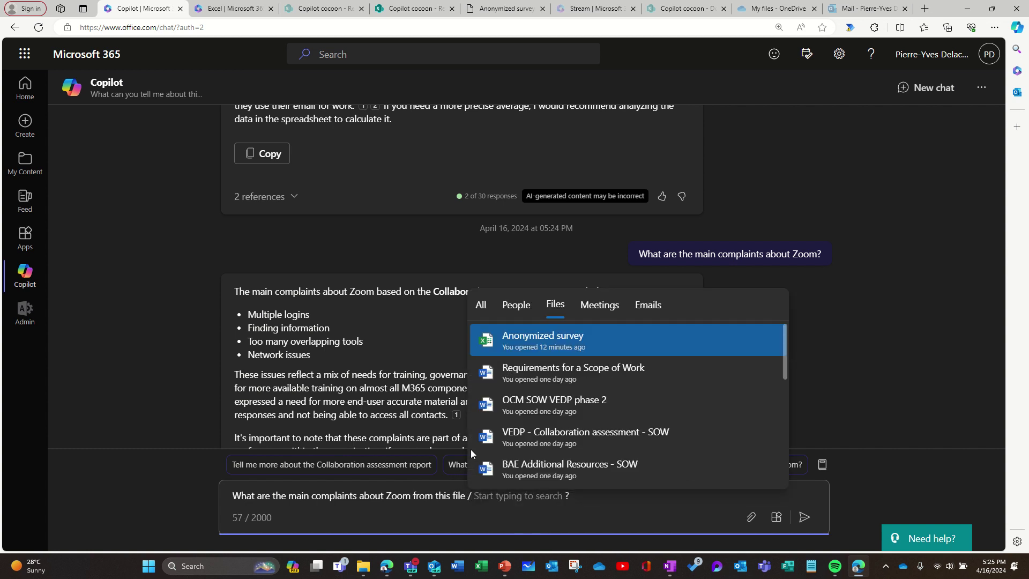
pyautogui.click(590, 348)
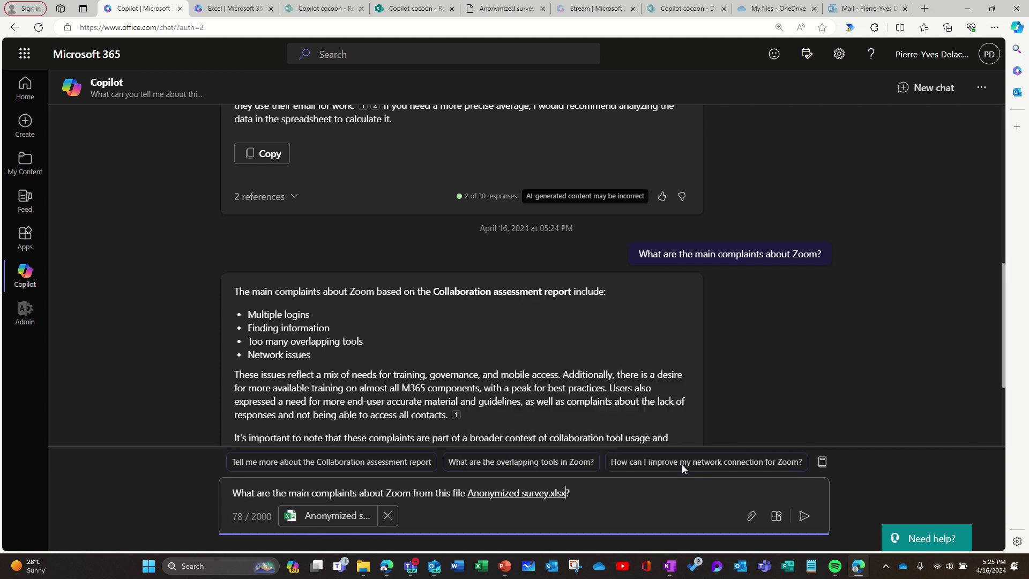
pyautogui.click(803, 518)
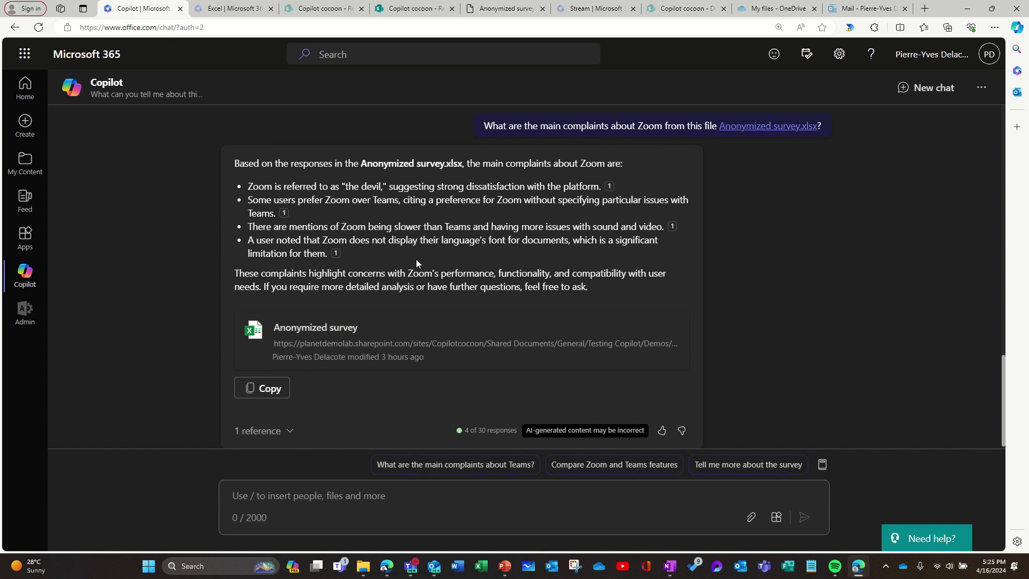
# Step: Draft a prompt asking for Anonymized survey's collaboration issues as a table of categories, descriptions and one quote
pyautogui.click(409, 500)
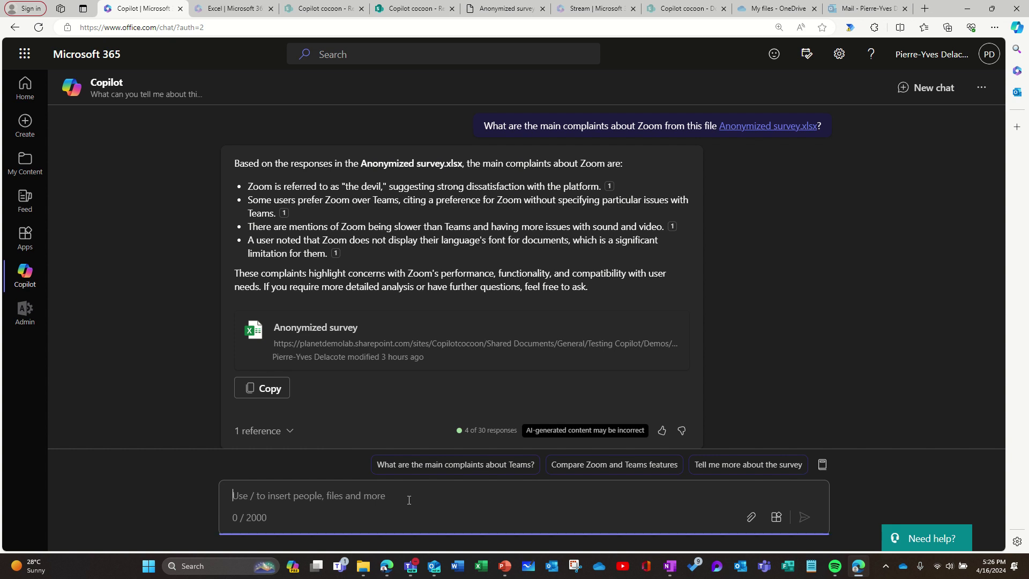
pyautogui.write('W')
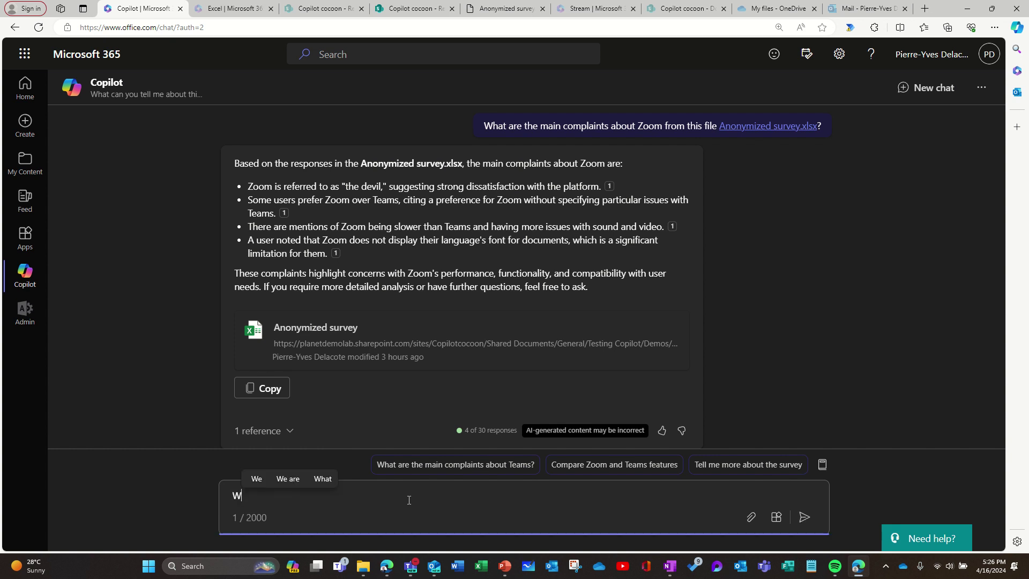
pyautogui.write('hat')
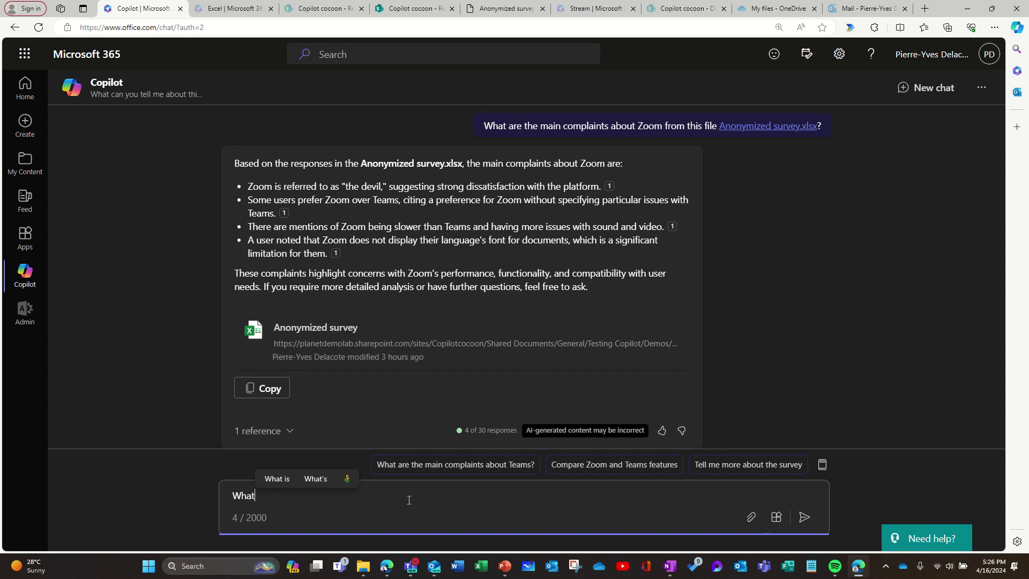
pyautogui.write(' are the main collaboration issues')
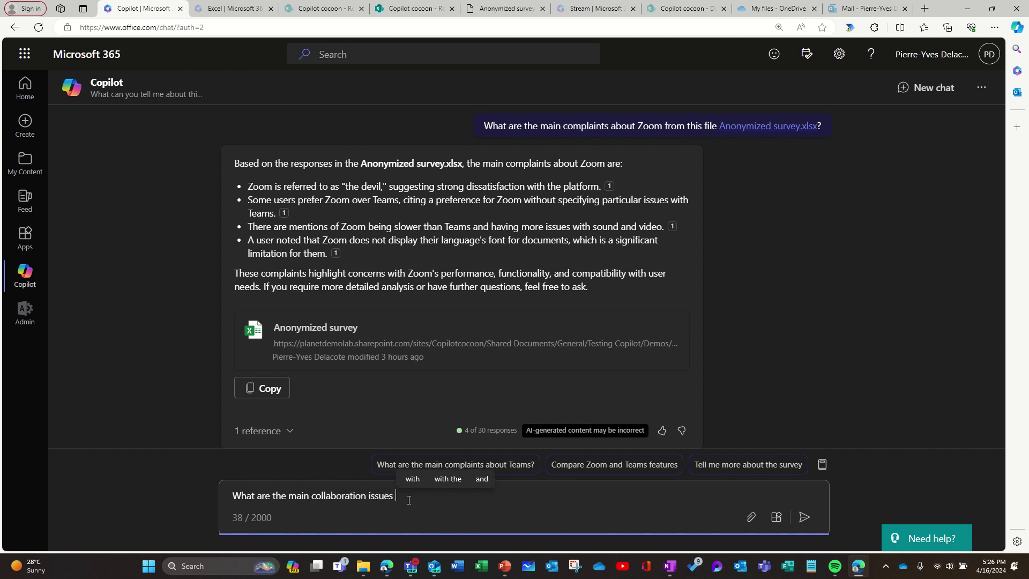
pyautogui.write(' mentionned in this file')
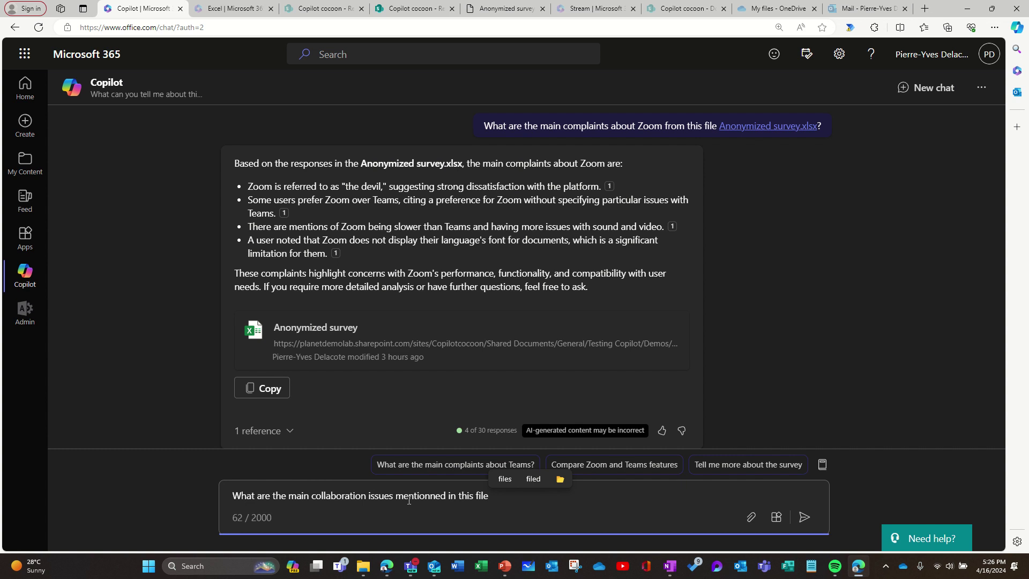
pyautogui.write(' /')
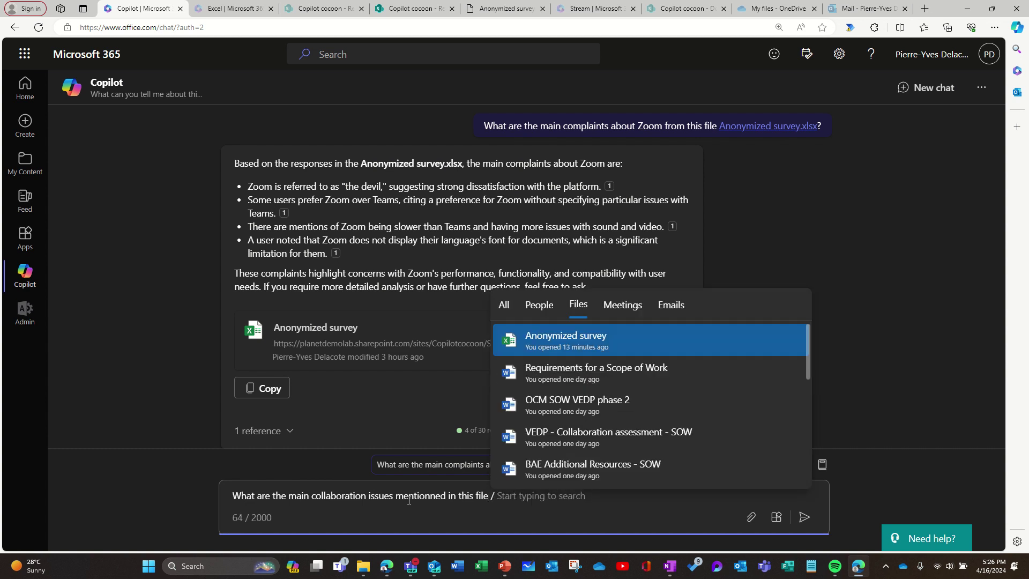
pyautogui.click(506, 343)
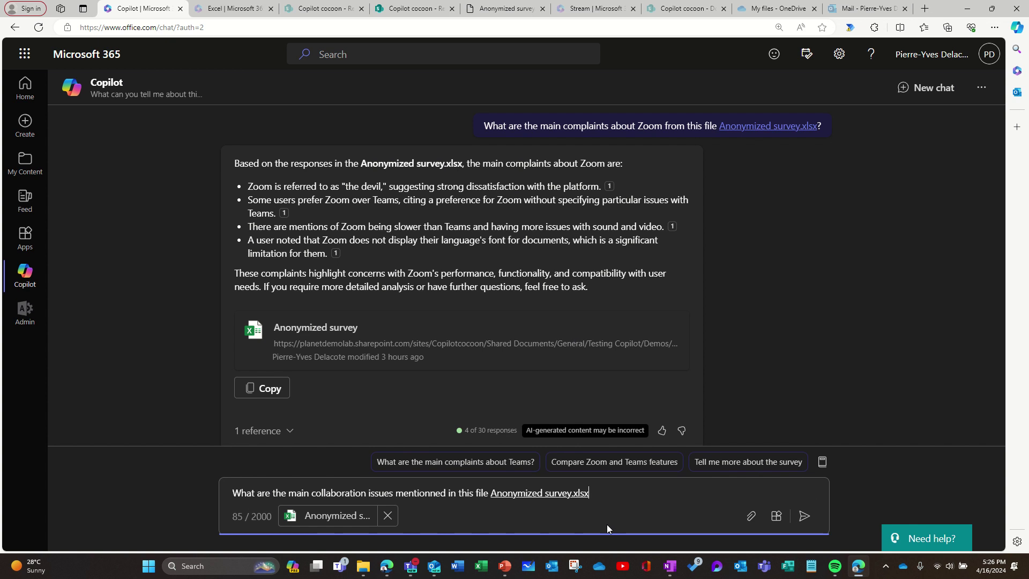
pyautogui.write('? Can you create a tab')
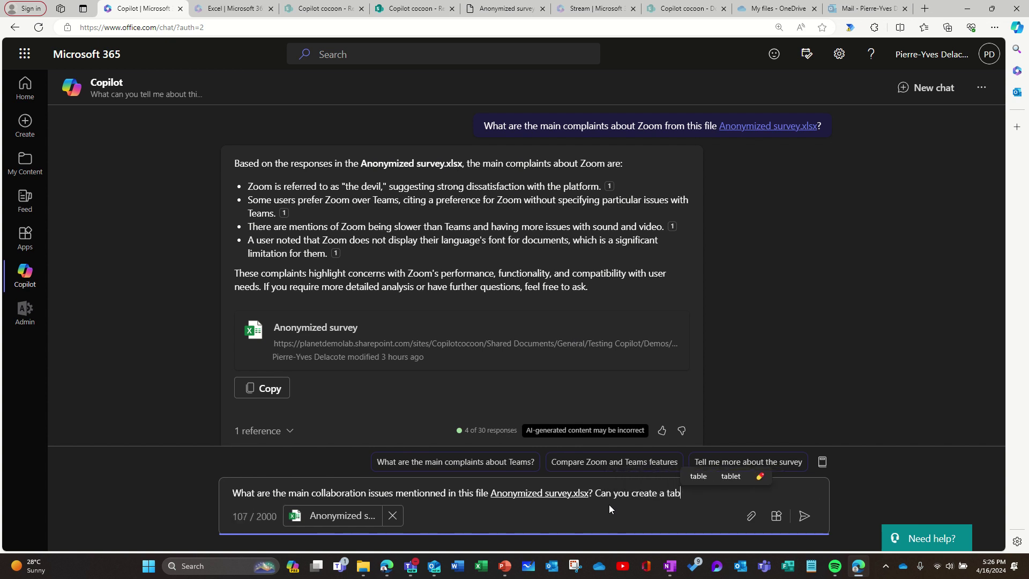
pyautogui.write('le with categories, general description of issues')
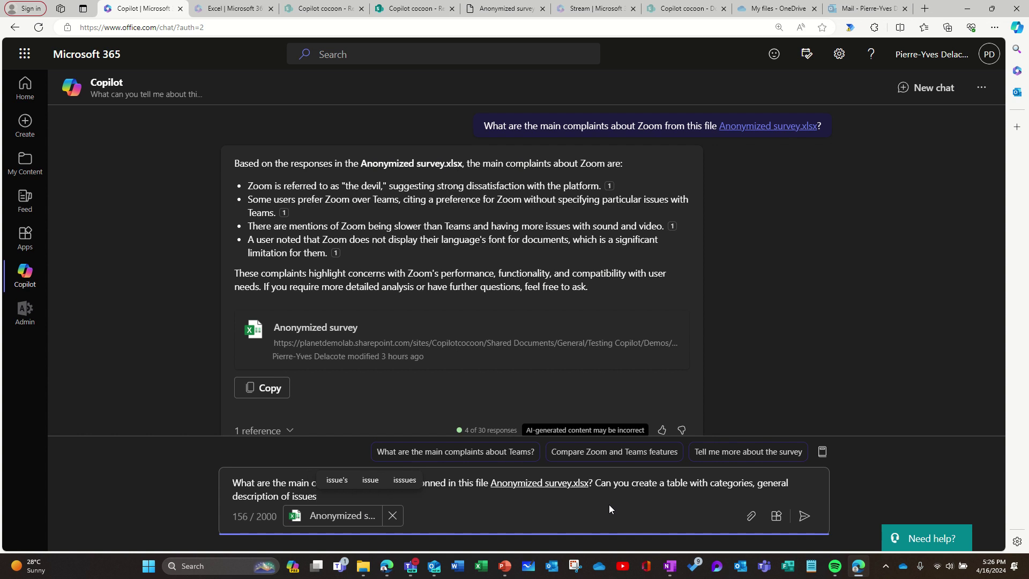
pyautogui.write(' an')
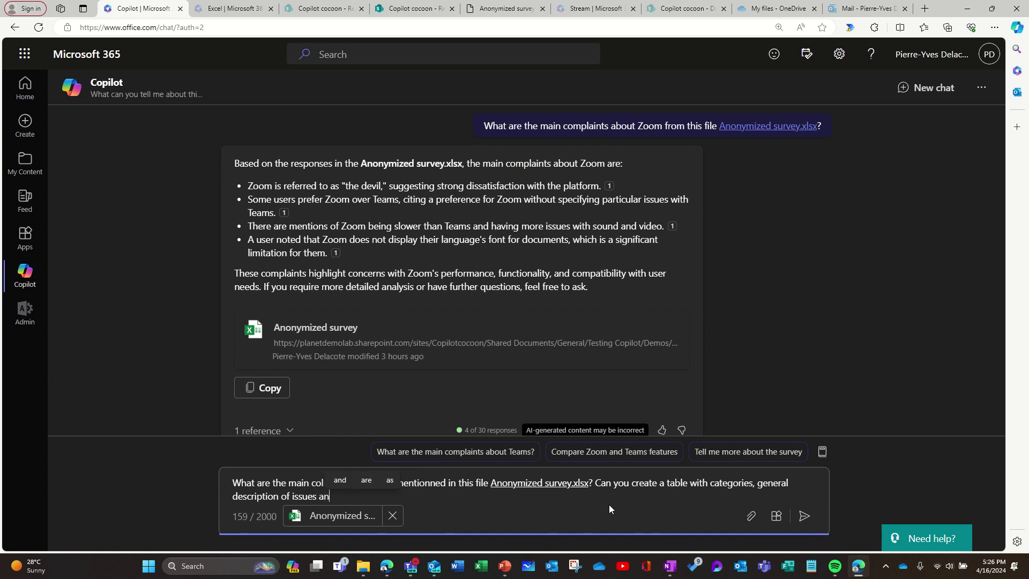
pyautogui.write('d one quote illustrating the issue?')
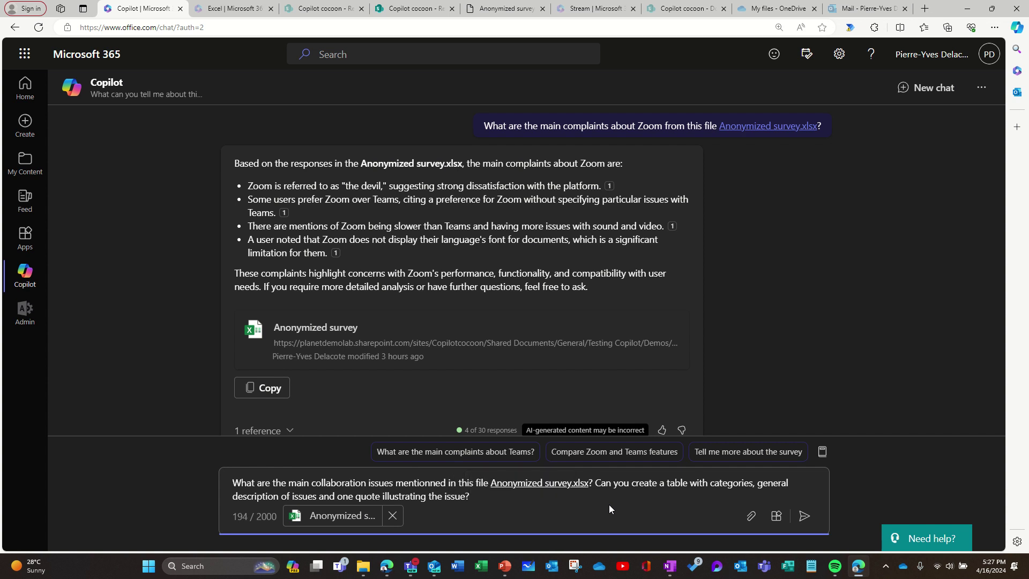
# Step: Send the prompt and review the returned Category, General Description and Quote table
pyautogui.press('Return')
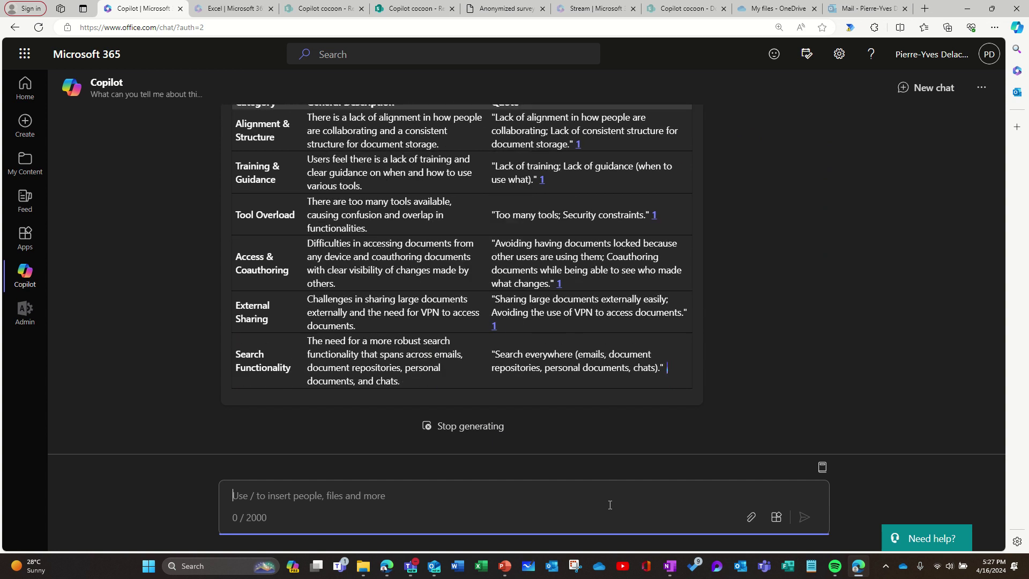
pyautogui.scroll(3, 233, 246)
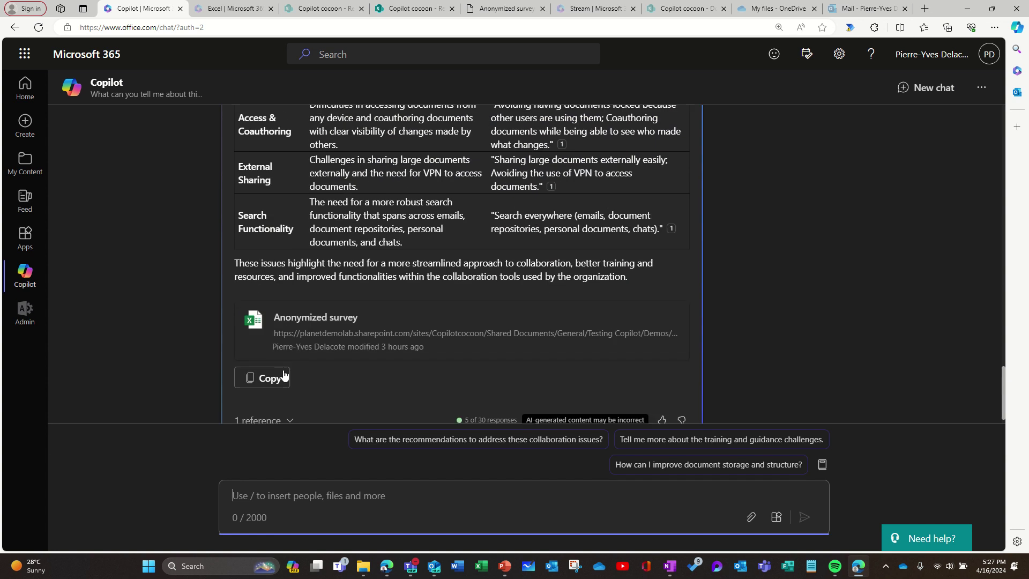
pyautogui.scroll(3, 370, 245)
pyautogui.scroll(3, 369, 245)
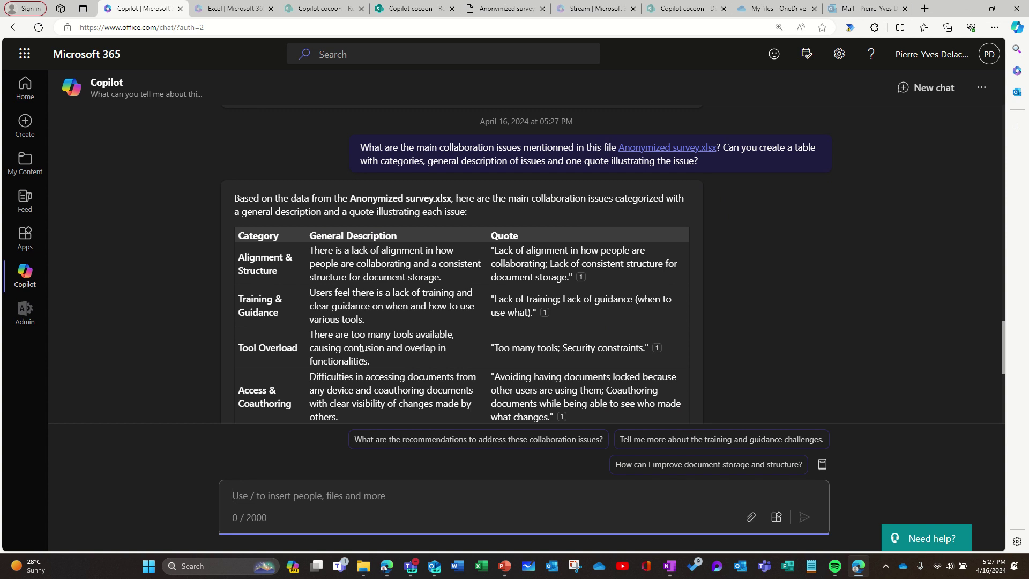
pyautogui.scroll(-3, 496, 338)
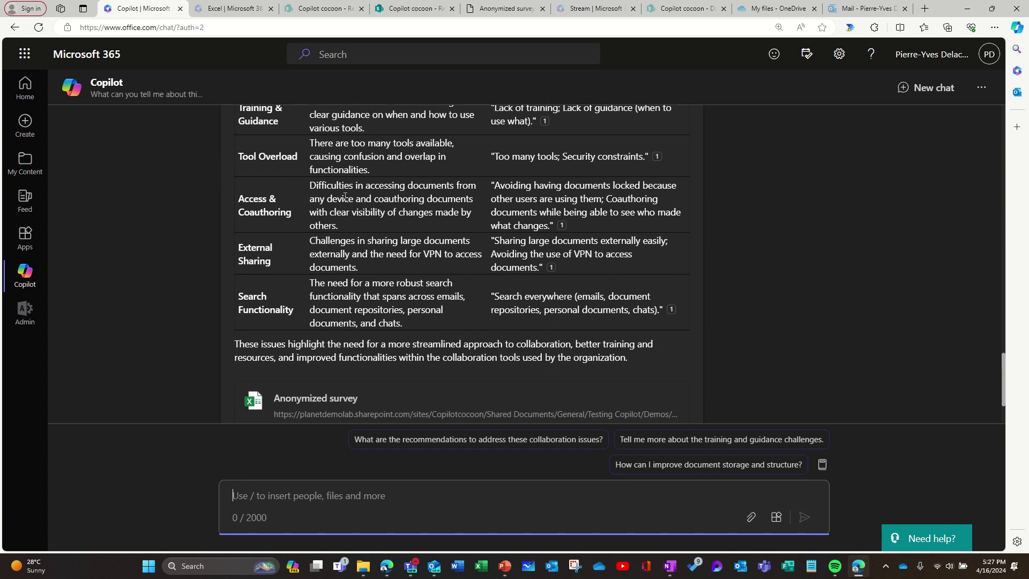
pyautogui.scroll(3, 346, 196)
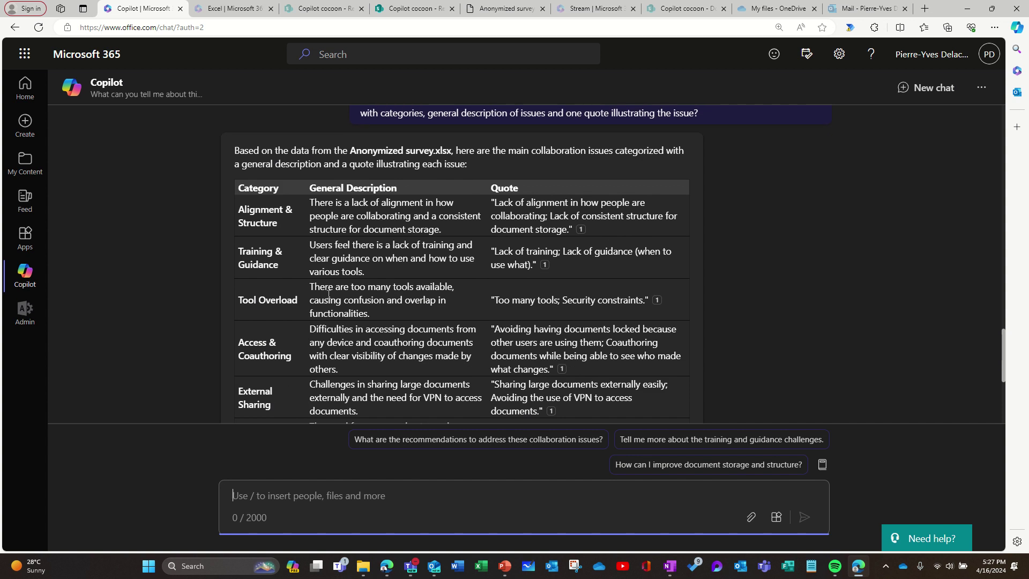
pyautogui.scroll(-1, 328, 294)
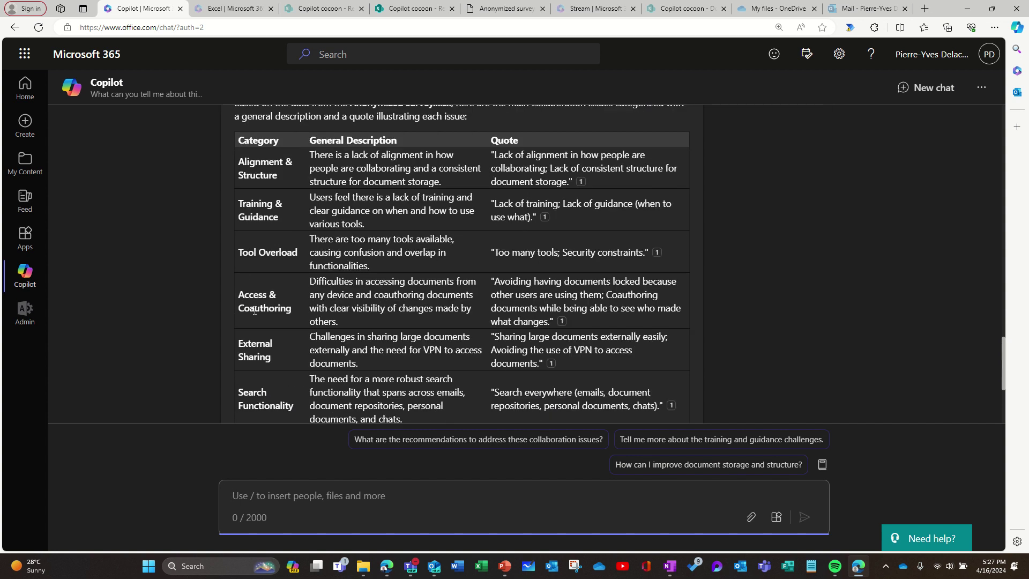
pyautogui.scroll(-1, 333, 306)
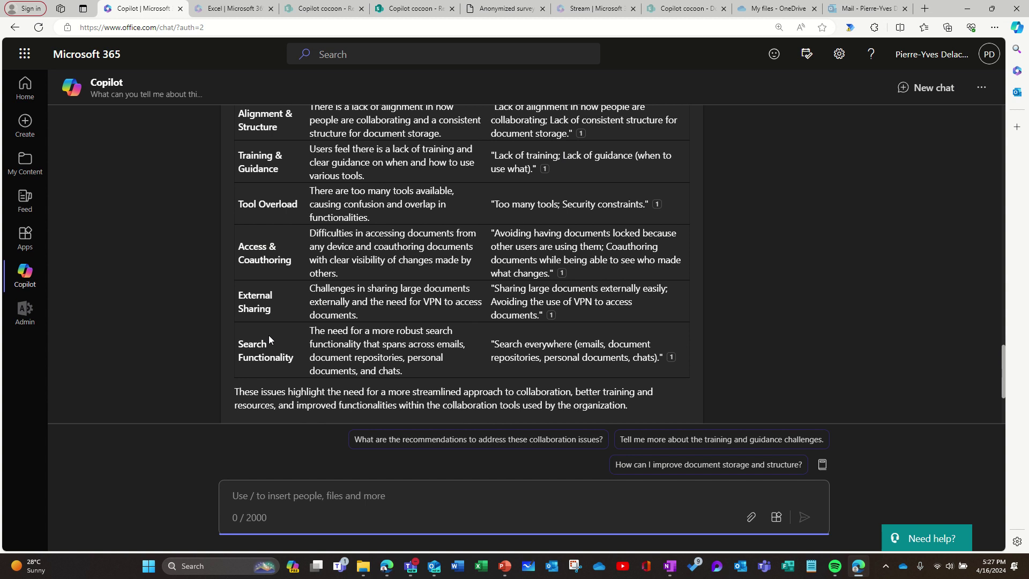
pyautogui.scroll(2, 323, 334)
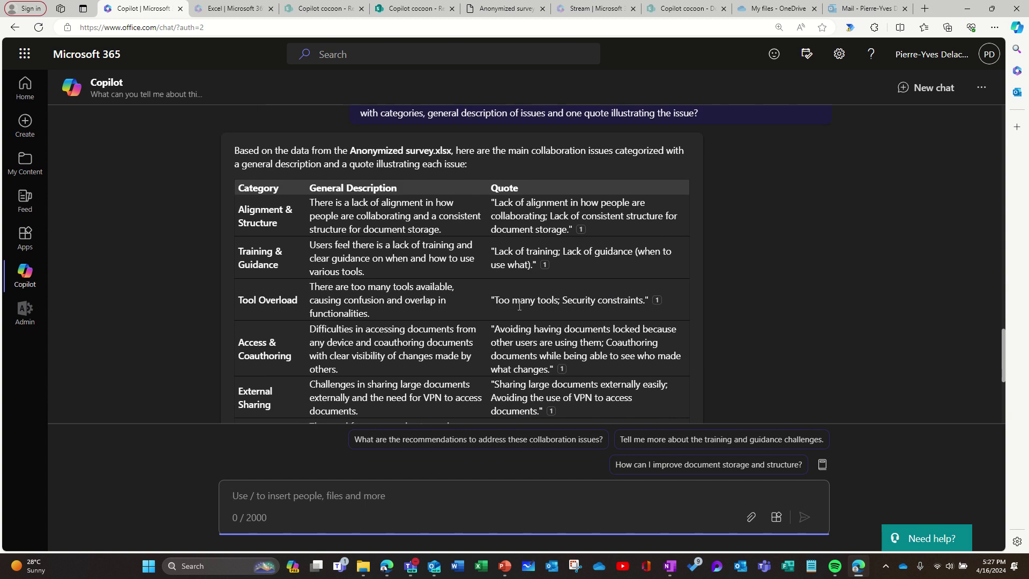